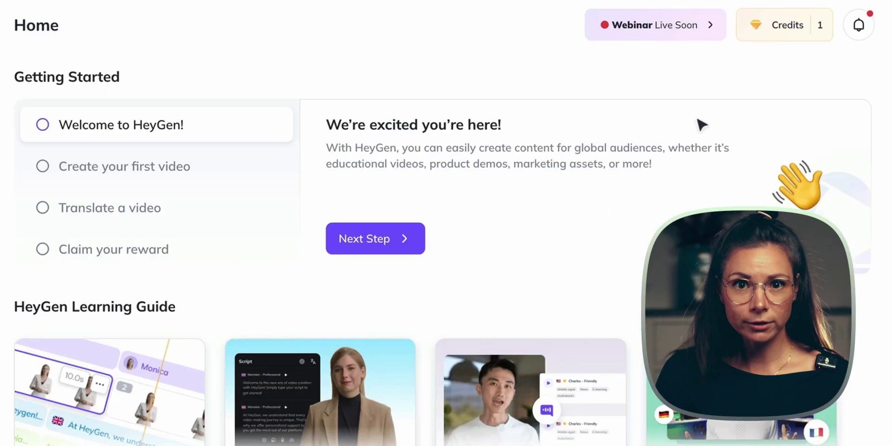
Check the HeyGen account's remaining credits and scroll through the Video Avatar library.
click(794, 27)
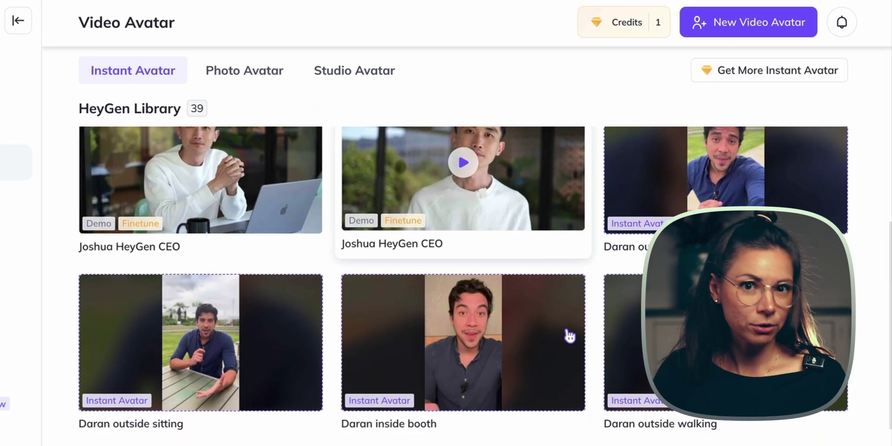
scroll(568, 334, down, 5)
scroll(568, 335, down, 3)
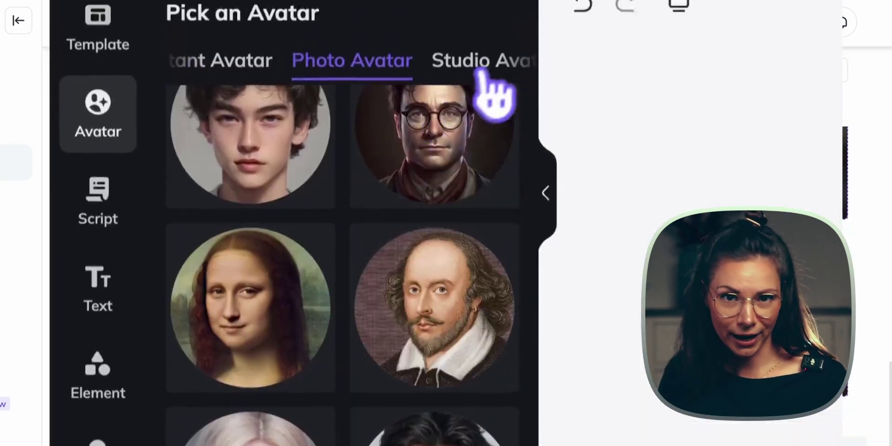
Pick a studio avatar, start an Instant Avatar, and read its Instructions step.
click(488, 93)
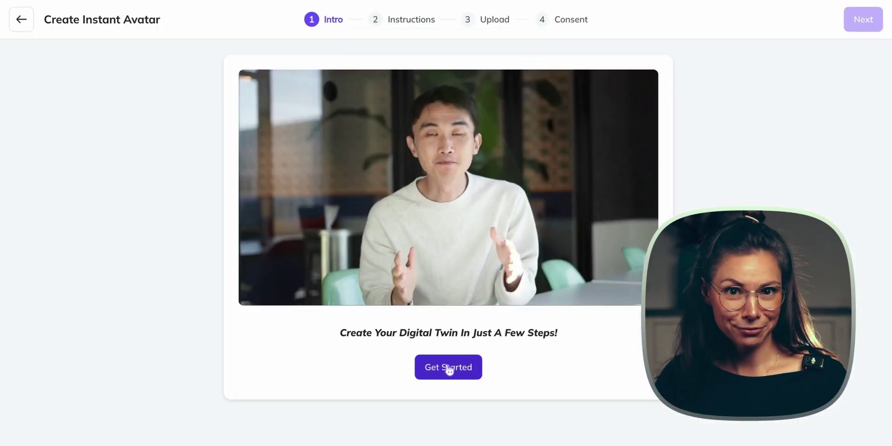
click(449, 368)
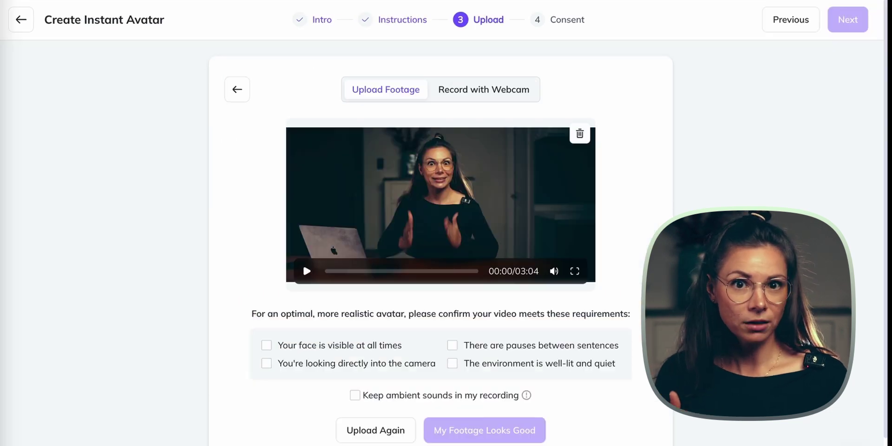
scroll(446, 233, down, 2)
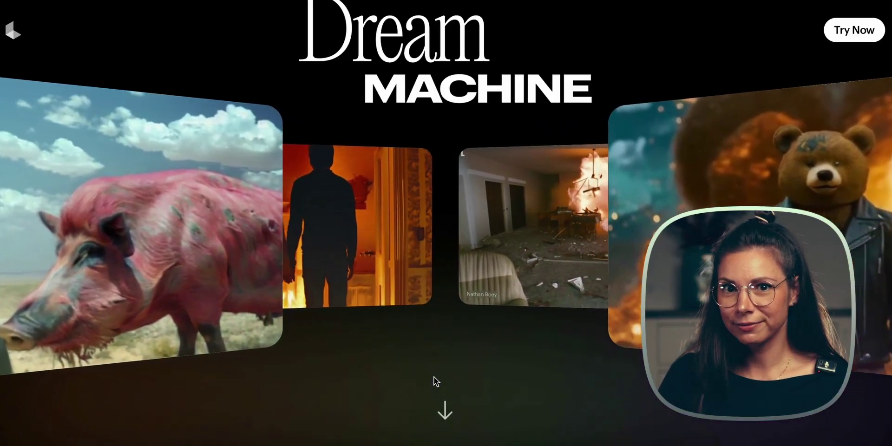
Scroll through the Dream Machine landing page's example clips and tweets.
scroll(434, 377, down, 2)
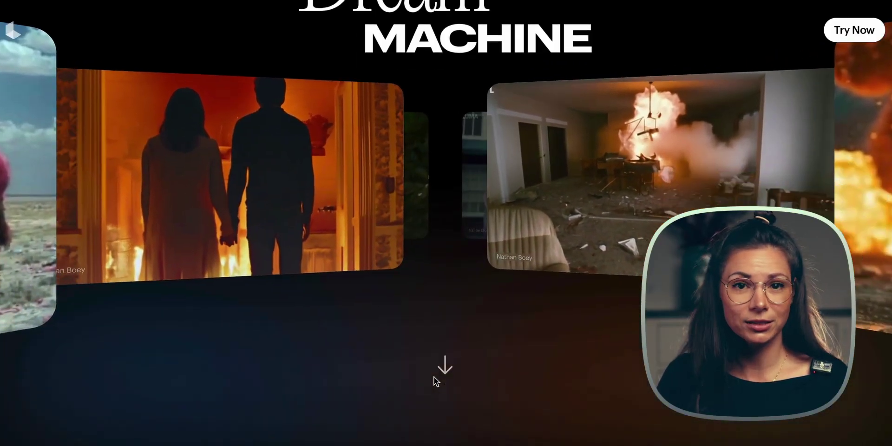
scroll(434, 377, down, 10)
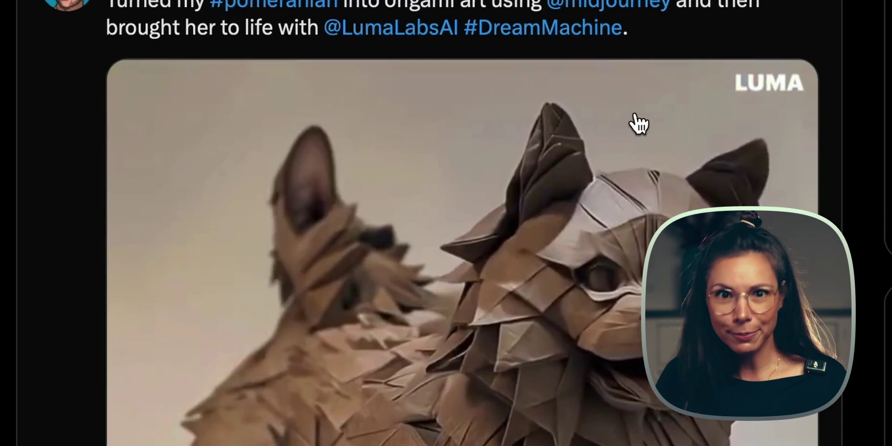
scroll(741, 36, up, 12)
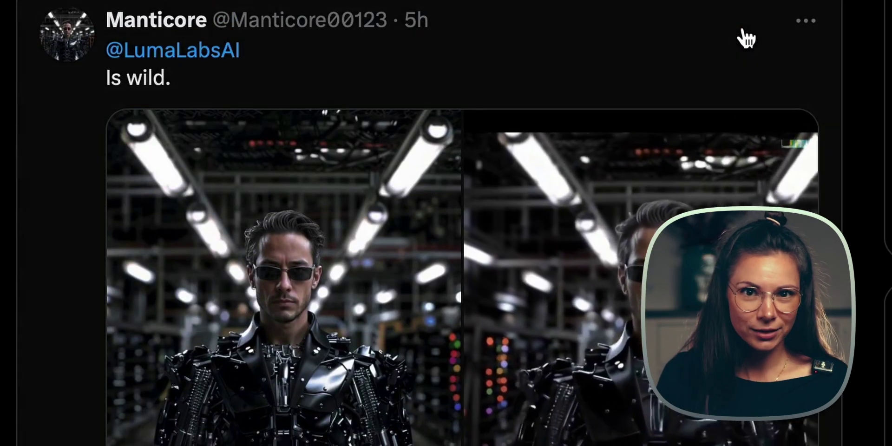
scroll(746, 39, up, 10)
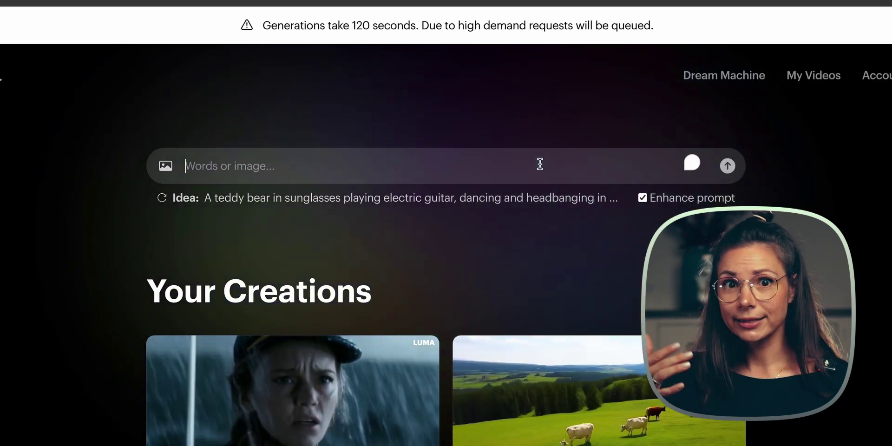
Generate a video of a girl in Bali playing dominoes with a monkey, with Enhance prompt toggled.
click(599, 197)
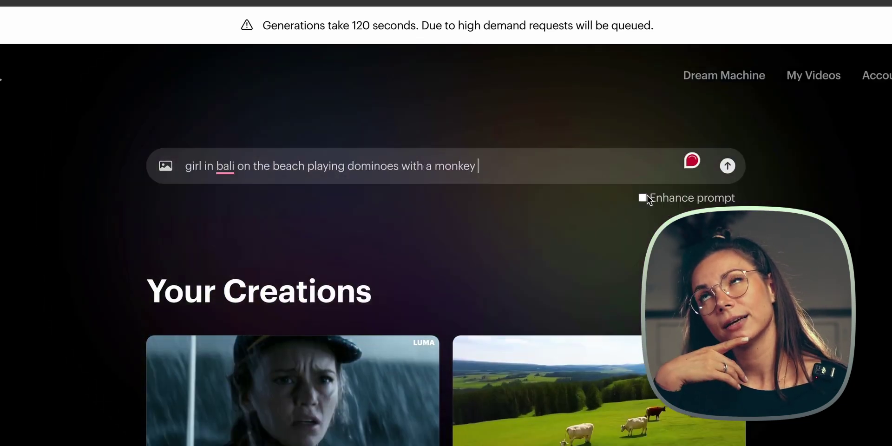
click(650, 198)
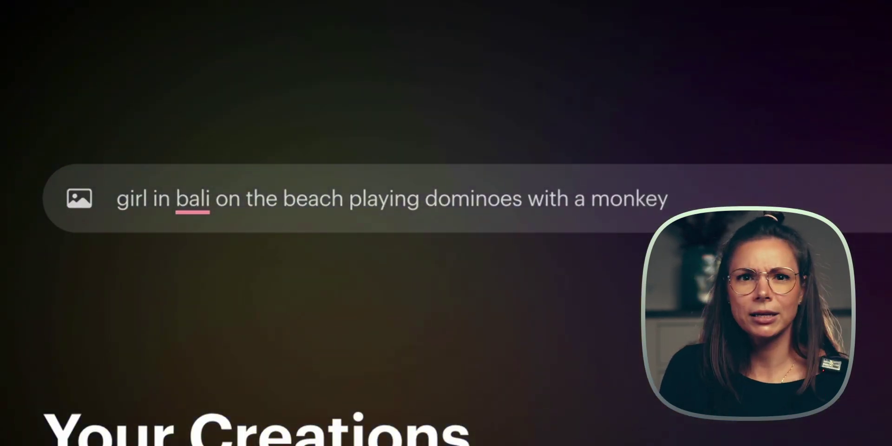
key(Return)
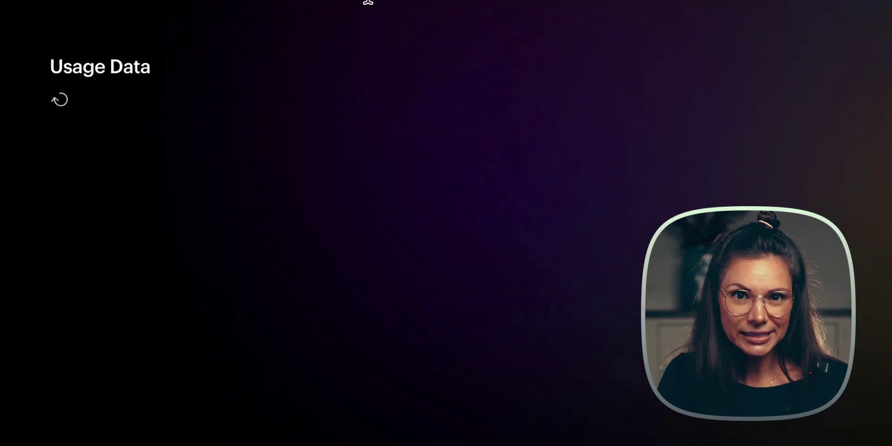
scroll(310, 65, down, 4)
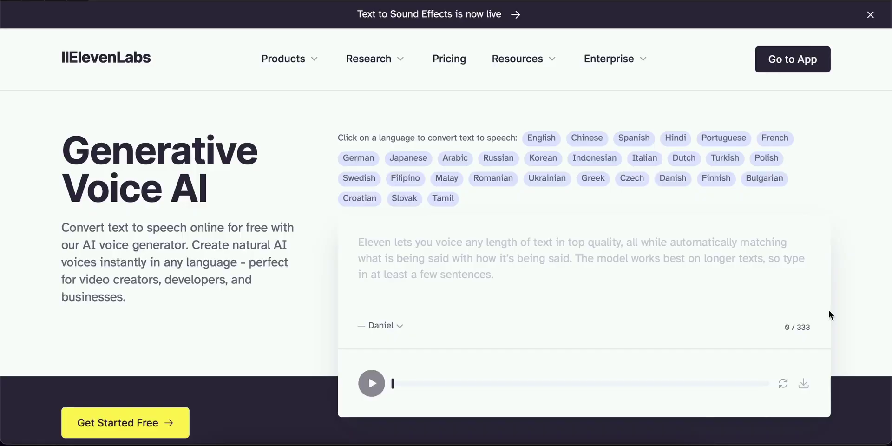
Review ElevenLabs' supported languages, create a dub into another language, and play an Audio Native narration.
scroll(830, 310, down, 10)
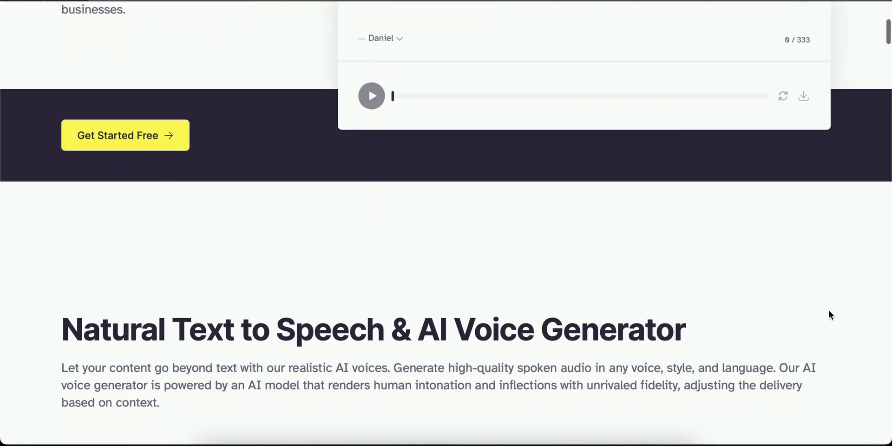
scroll(830, 316, down, 15)
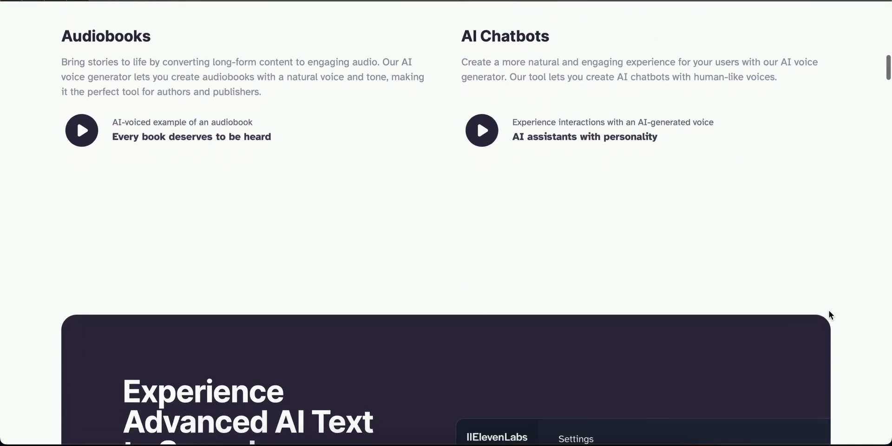
scroll(831, 315, down, 20)
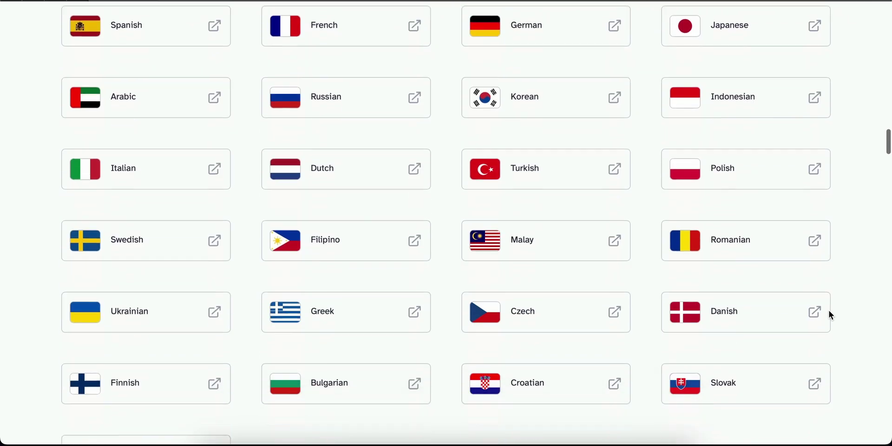
scroll(831, 315, down, 3)
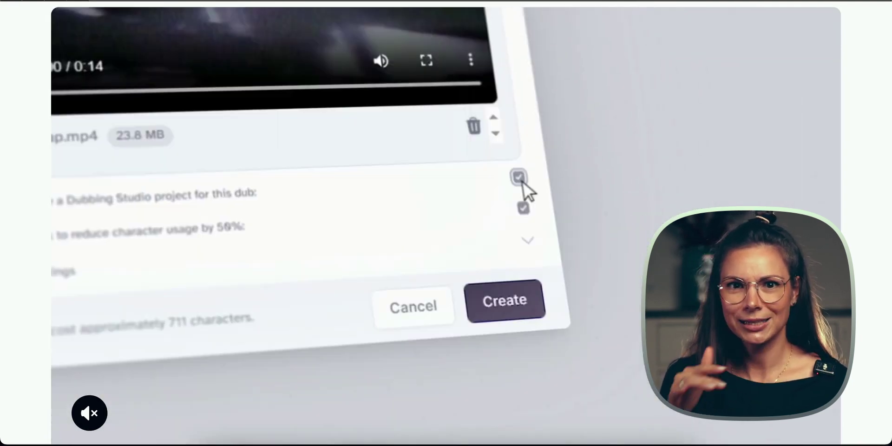
click(535, 307)
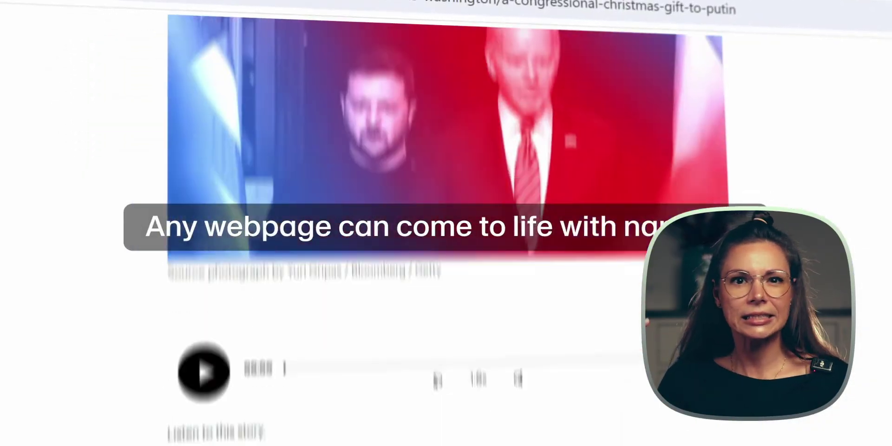
click(203, 372)
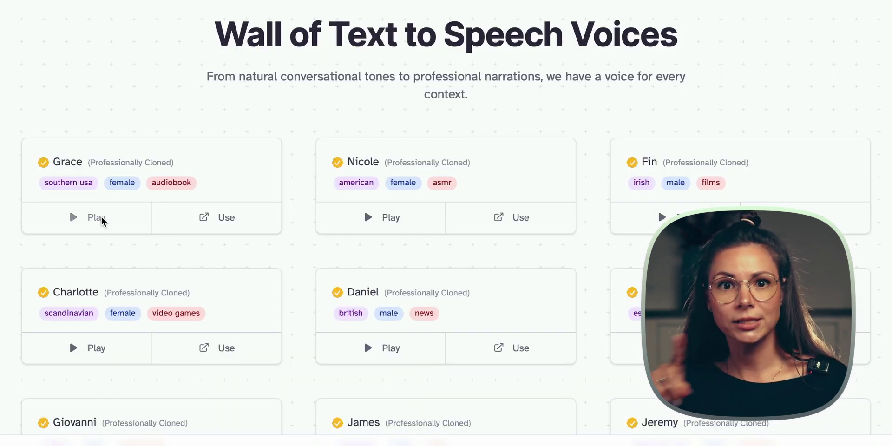
Preview the Justin - Relaxed & Informative and Carter the Mountain King library voices.
scroll(102, 220, down, 2)
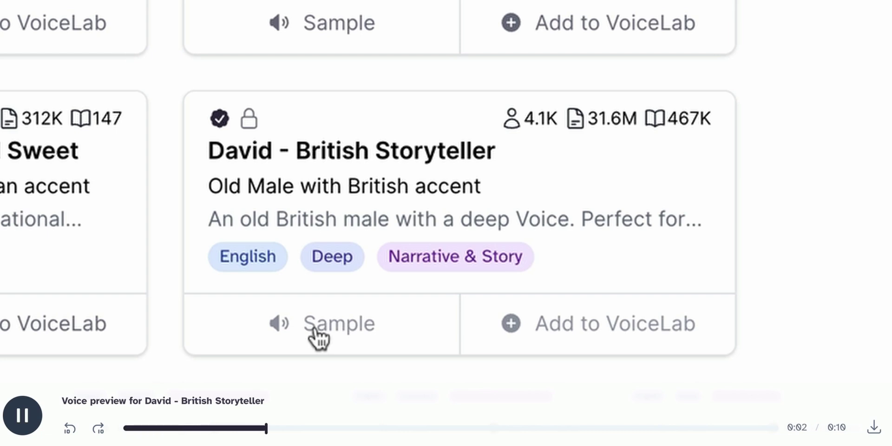
click(317, 331)
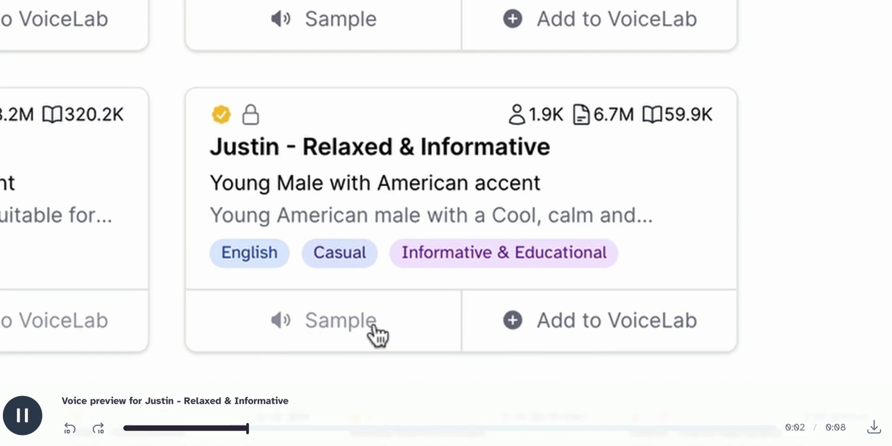
click(281, 316)
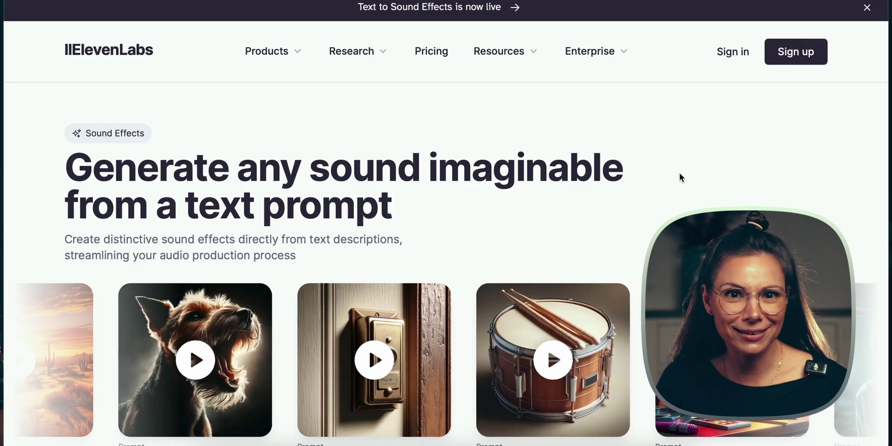
Scroll the Sound Effects section and generate a New York street cafe sound effect.
scroll(679, 172, down, 3)
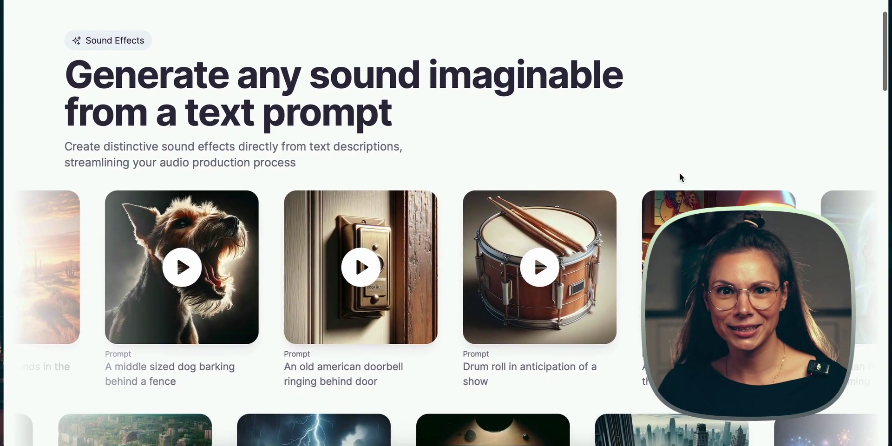
scroll(679, 173, down, 5)
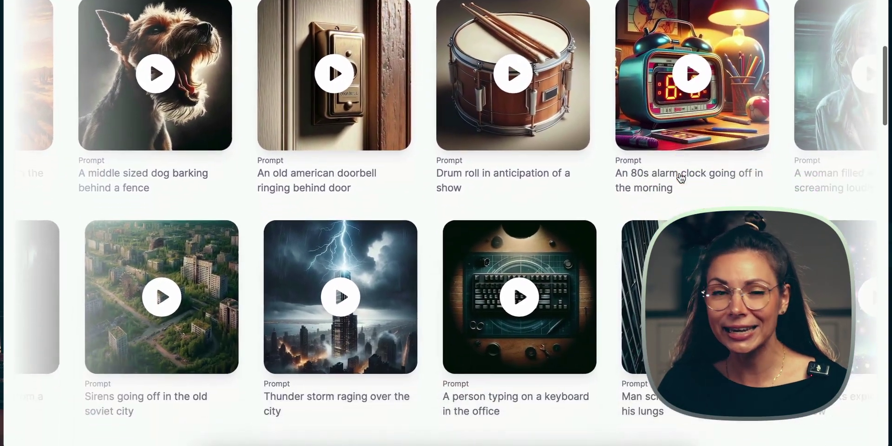
scroll(681, 177, down, 4)
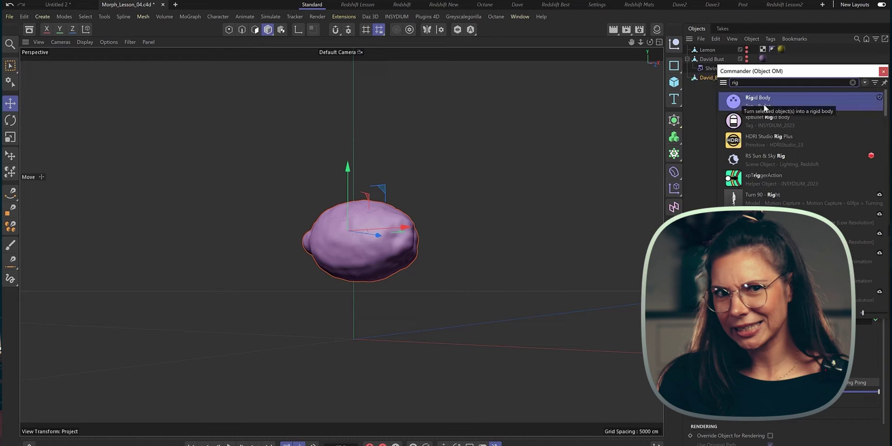
Add a Plane object beside the Lemon and David Bust, then view the scene from the Left.
click(674, 85)
click(709, 113)
key(F3)
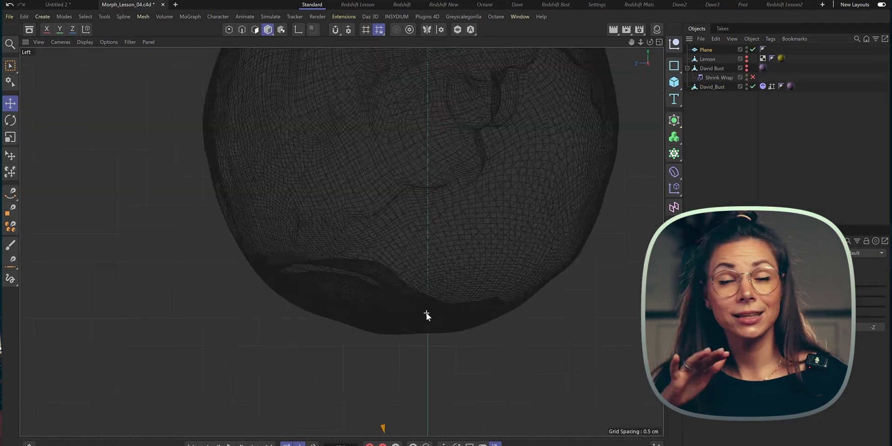
scroll(426, 313, down, 5)
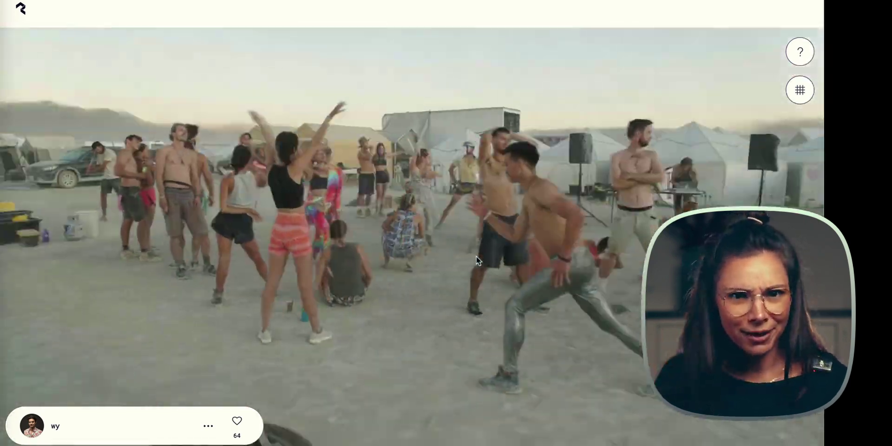
Scroll the Luma AI captures feed and orbit the Snickers bar and New Balance shoe models.
scroll(370, 252, down, 1)
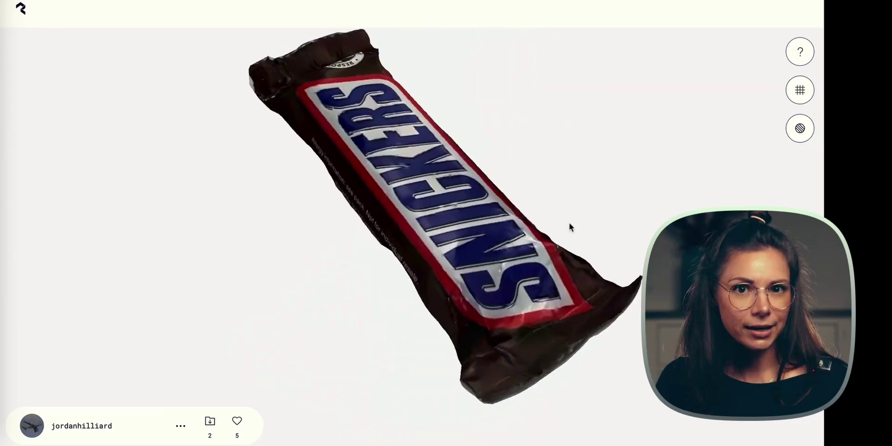
drag(570, 222, 627, 154)
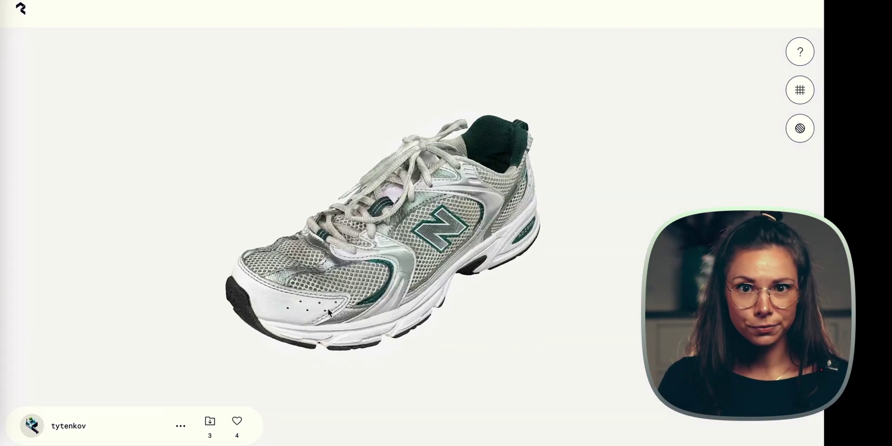
drag(319, 304, 576, 305)
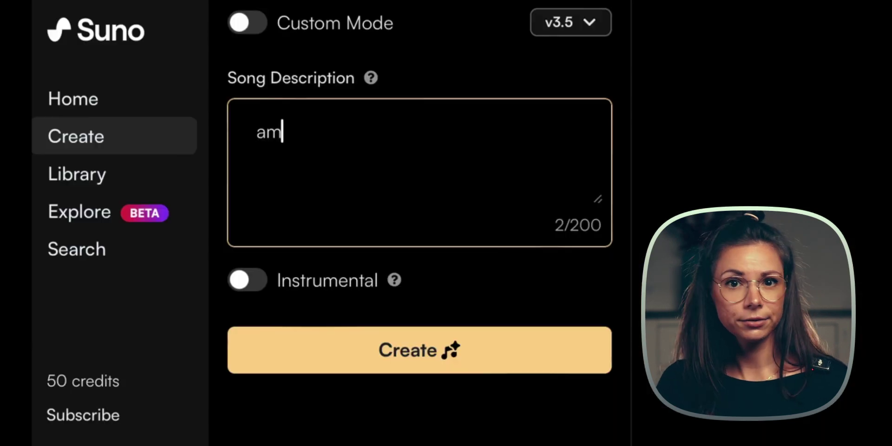
Describe ambient songs about AI tools, then play Liverpool Big Band samples from the style explorer.
text(bient for)
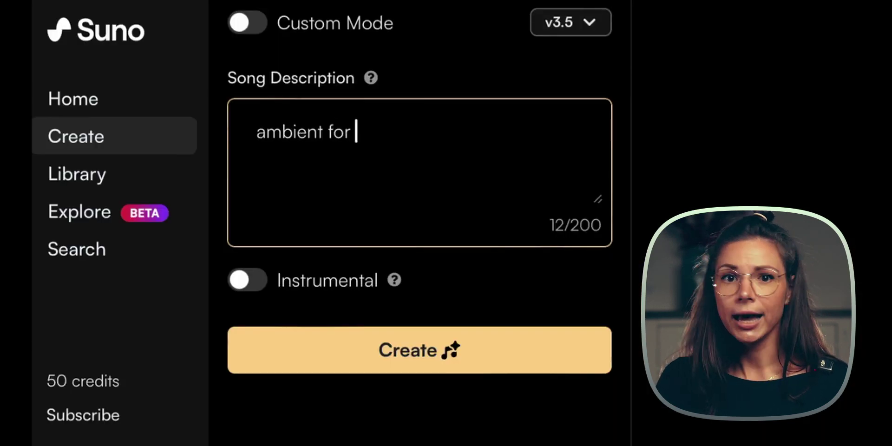
text(about AI )
text(too)
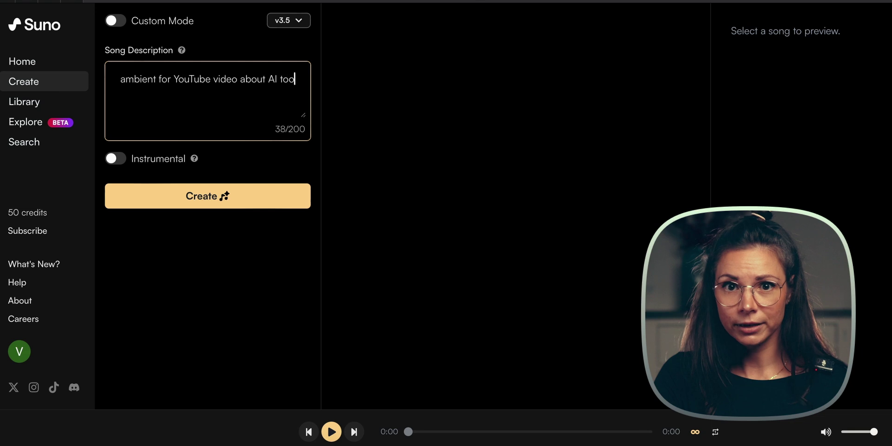
text(ls)
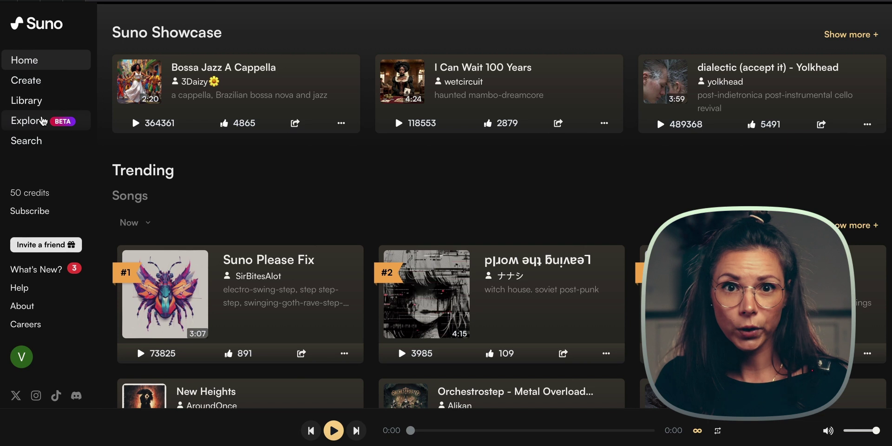
click(41, 121)
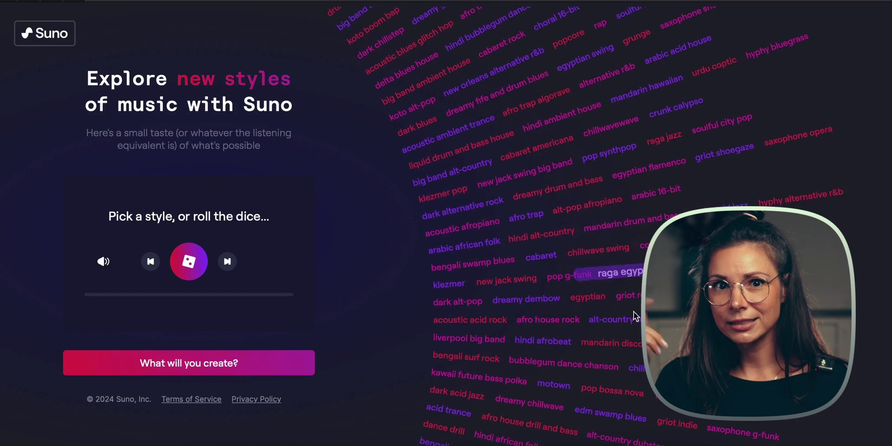
click(459, 349)
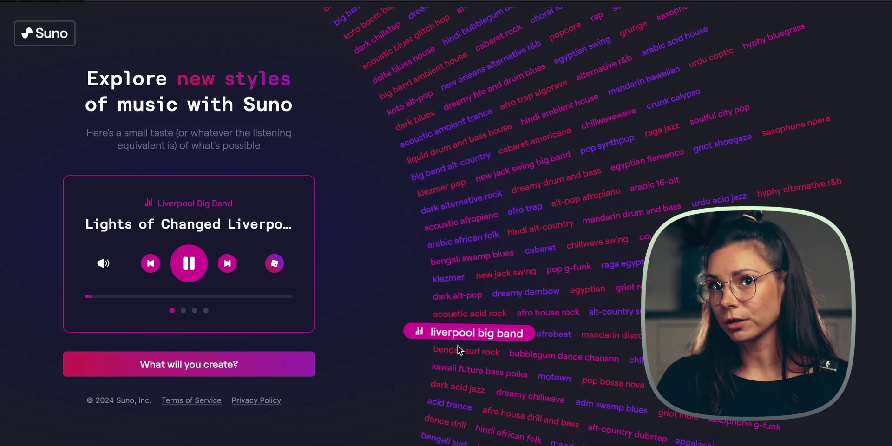
click(229, 264)
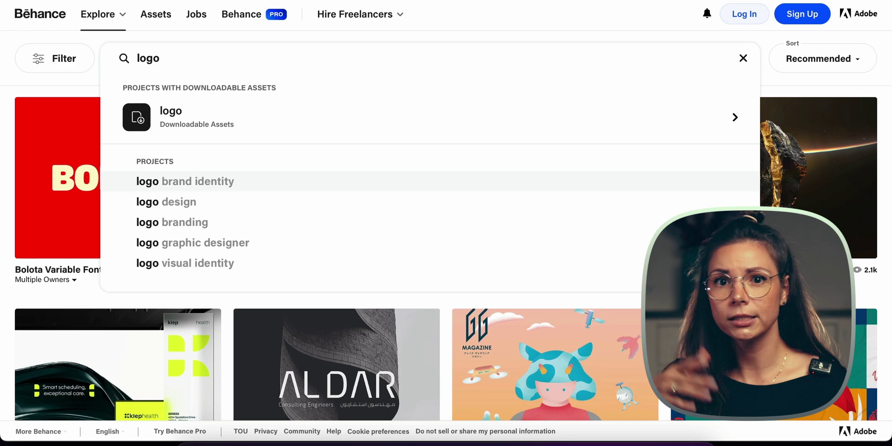
Choose the 'logo design' suggestion and scroll through Behance's project results.
click(400, 202)
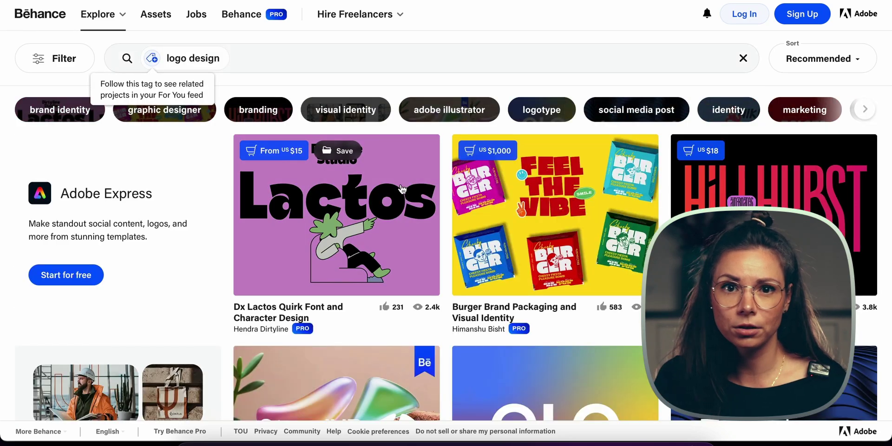
scroll(400, 184, down, 4)
scroll(458, 177, down, 15)
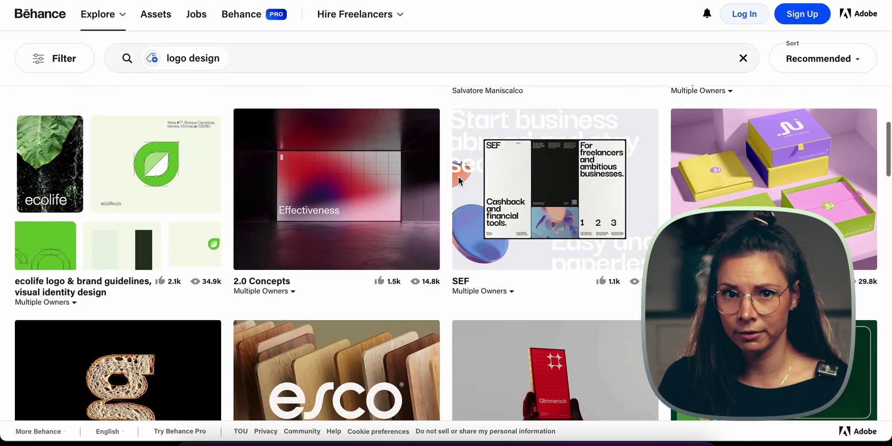
scroll(458, 176, down, 9)
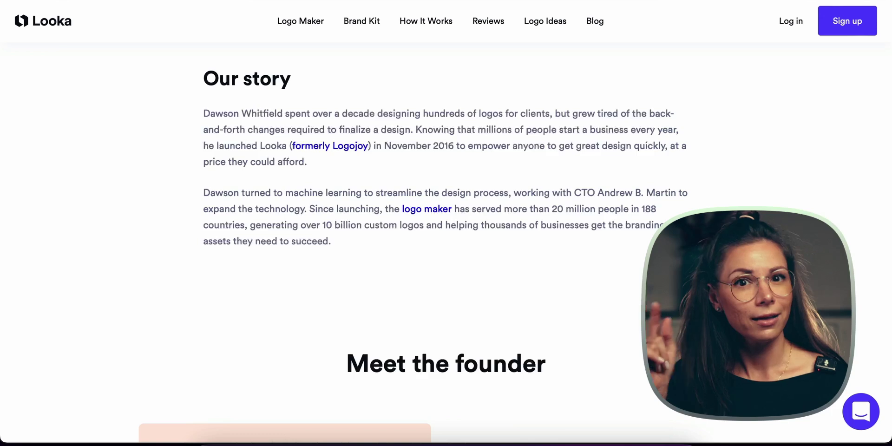
Scroll the Looka about page, then return home and start a logo for company name 'simplify'.
scroll(446, 233, down, 4)
scroll(353, 276, down, 4)
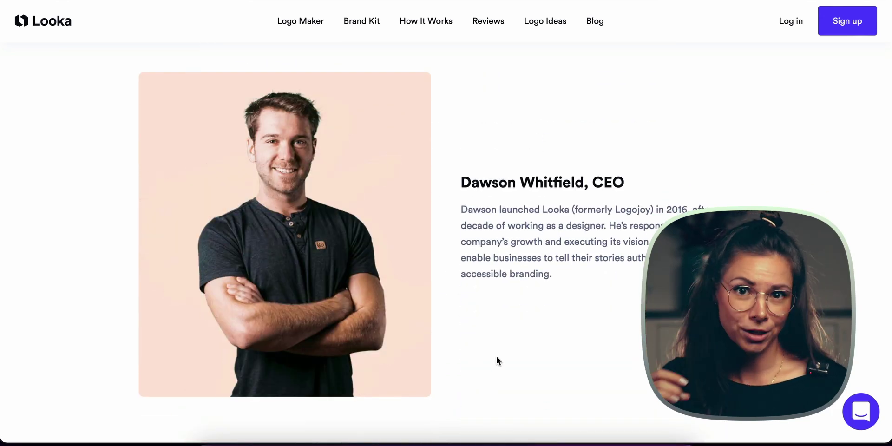
scroll(516, 353, down, 1)
scroll(517, 355, down, 8)
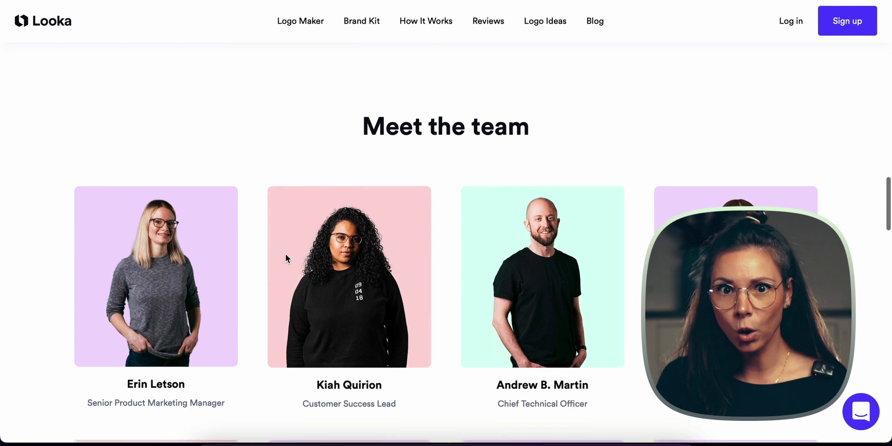
click(53, 25)
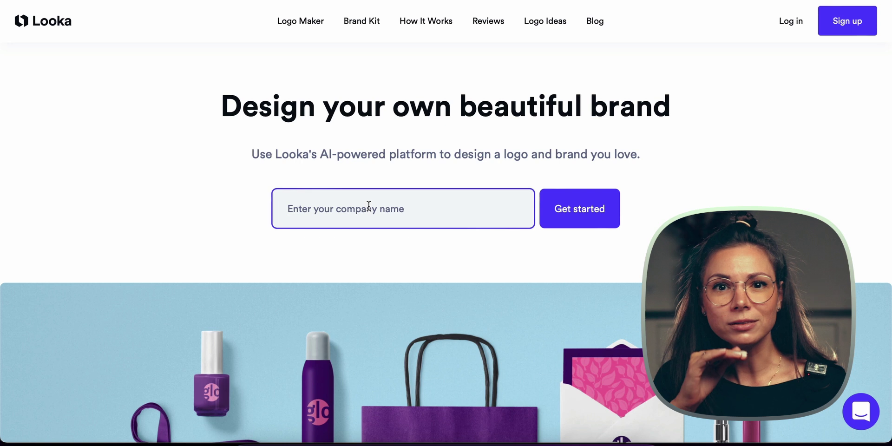
text(simplify)
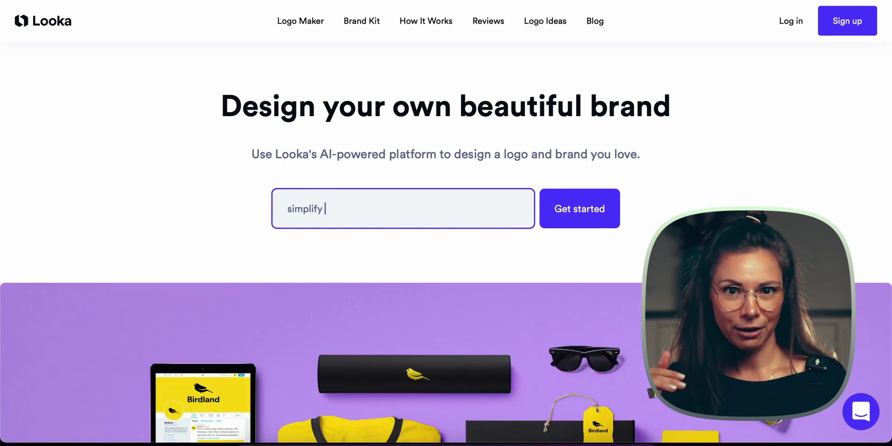
click(591, 222)
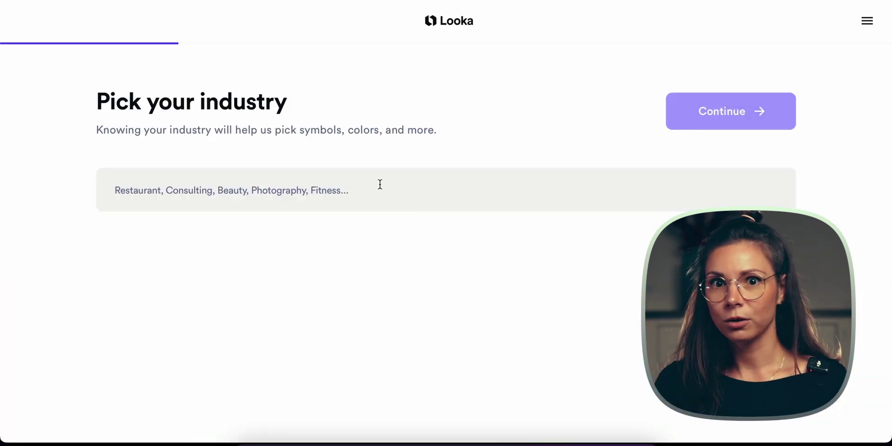
Set the business industry to Software.
click(311, 194)
text(sof)
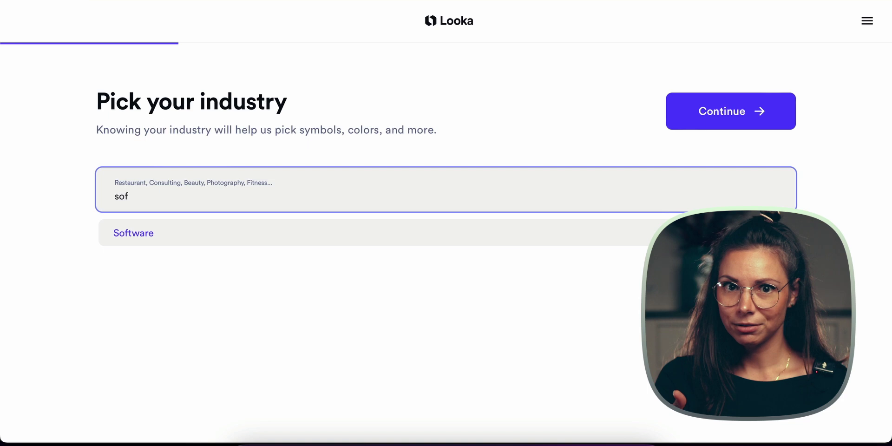
key(Return)
key(Return)
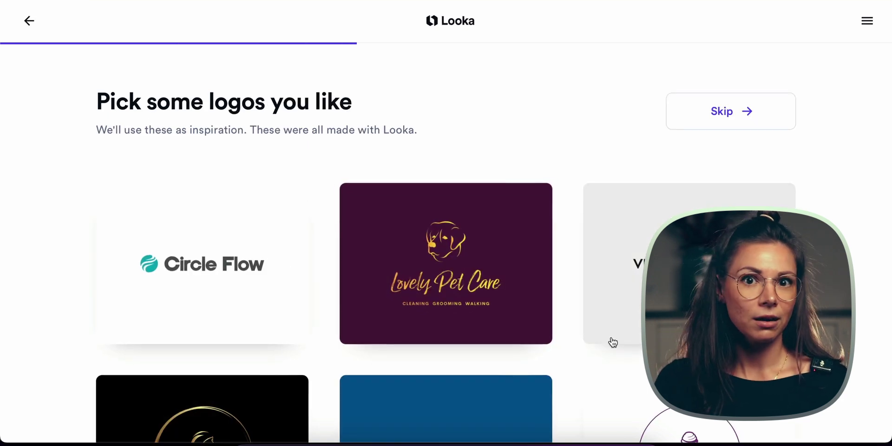
Generate logos from the tech, code and abstract symbol preferences and browse the results.
scroll(582, 336, down, 14)
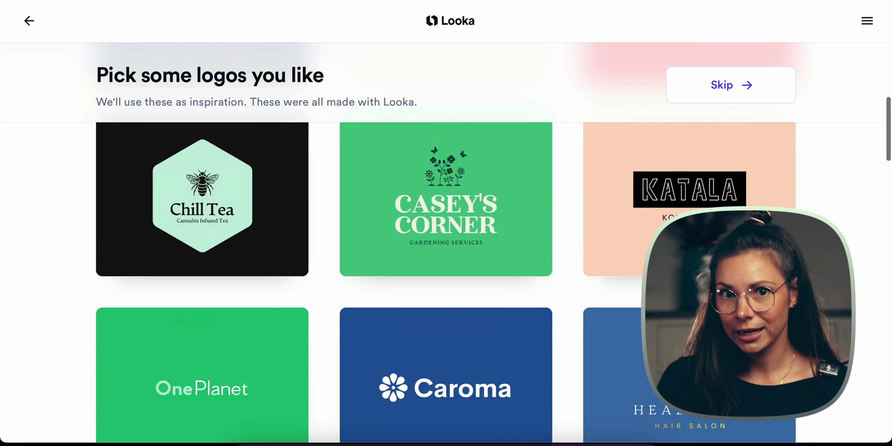
scroll(446, 279, down, 12)
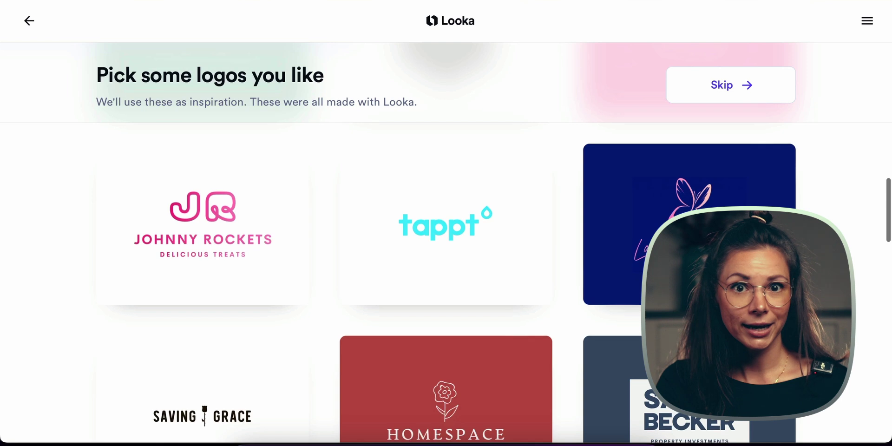
scroll(486, 215, down, 2)
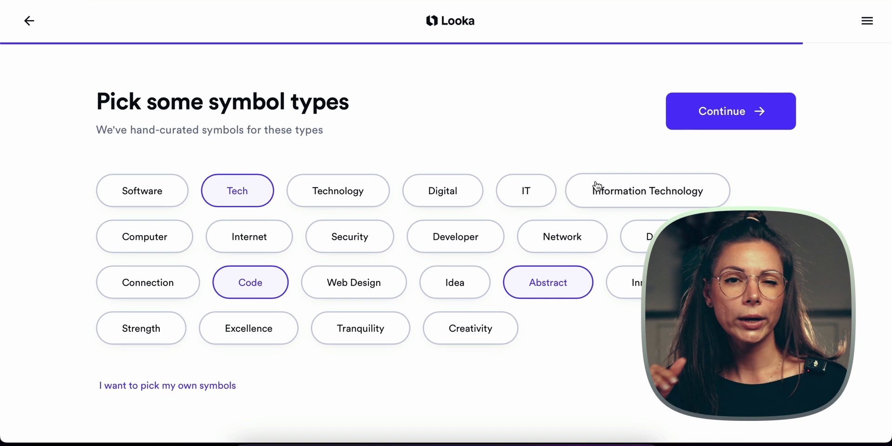
click(707, 129)
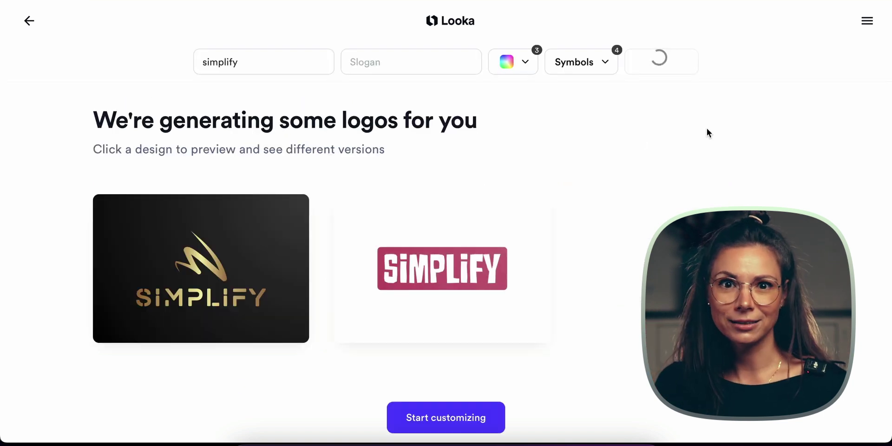
scroll(707, 128, down, 3)
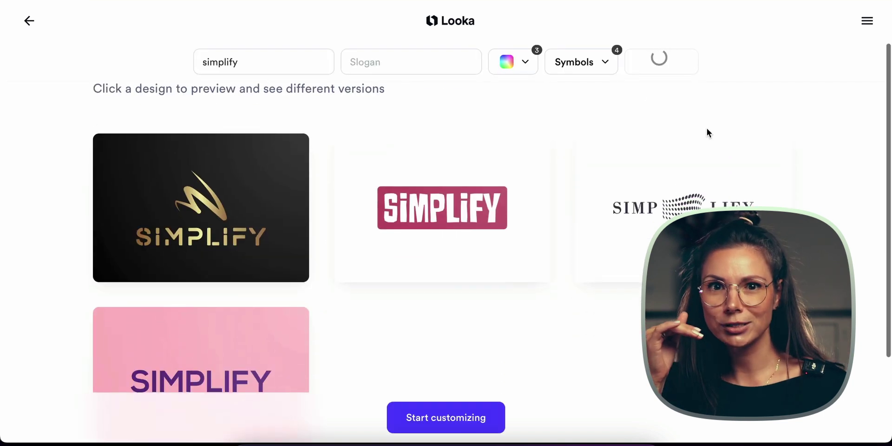
scroll(707, 128, down, 1)
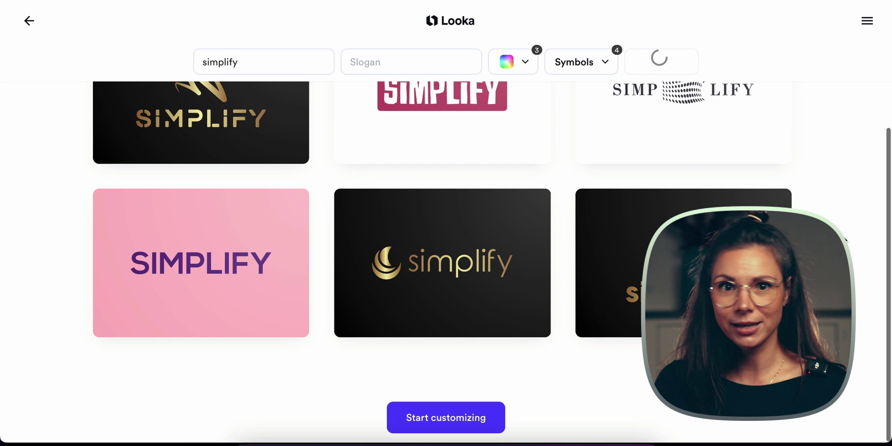
scroll(442, 260, down, 3)
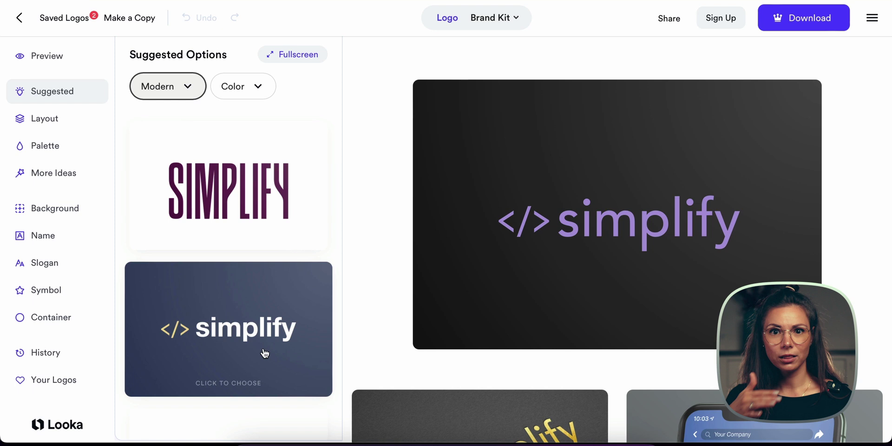
Open the logo style options for the simplify logo and scroll through them.
scroll(265, 353, down, 10)
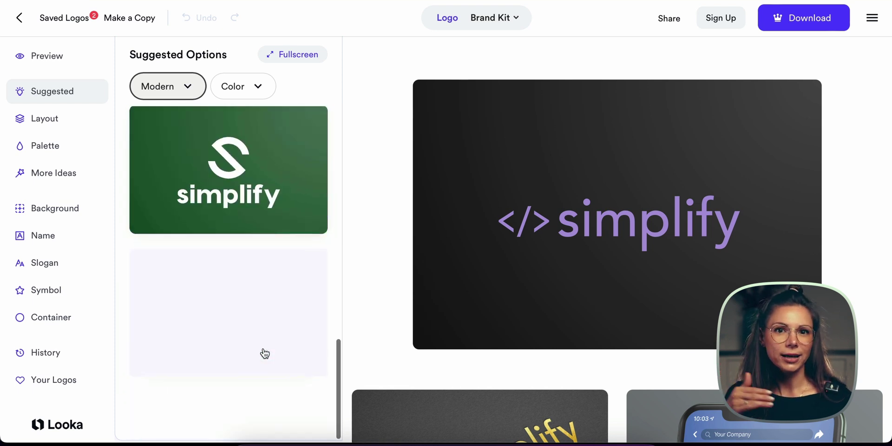
click(181, 85)
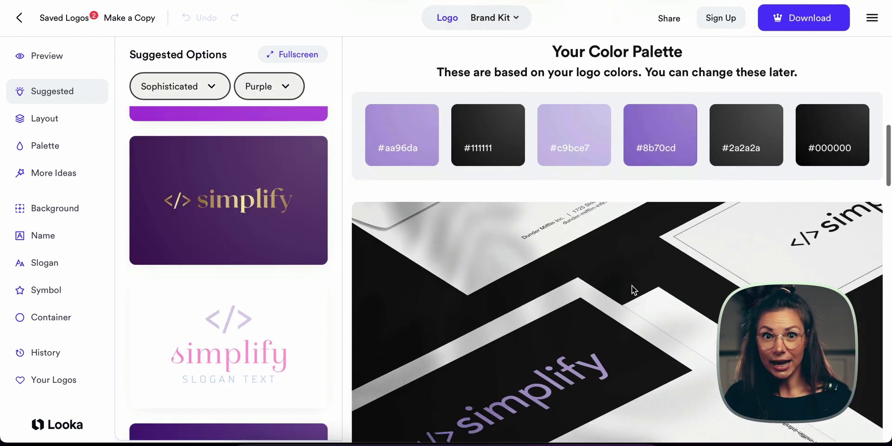
scroll(633, 285, down, 15)
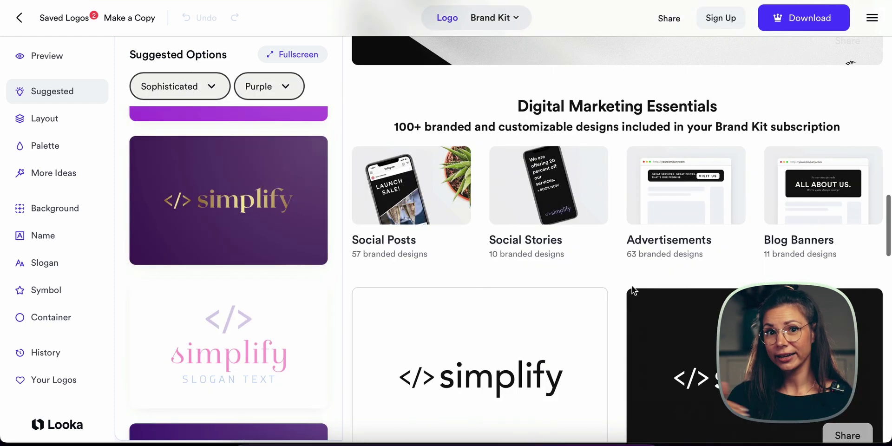
scroll(632, 285, down, 12)
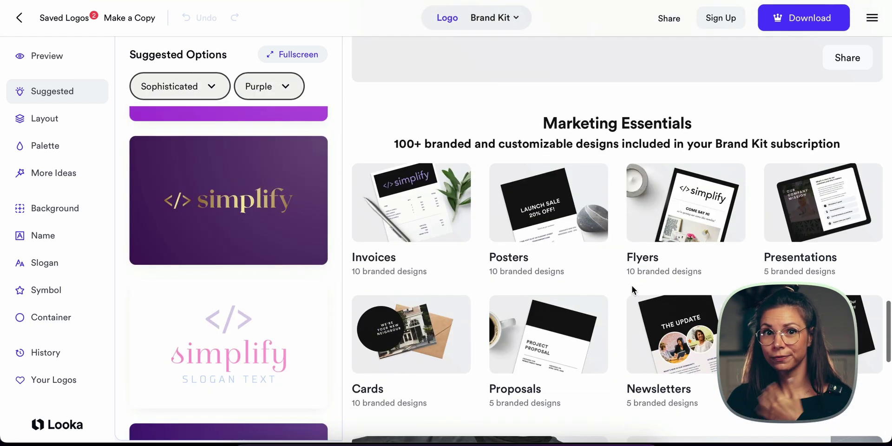
scroll(632, 287, down, 10)
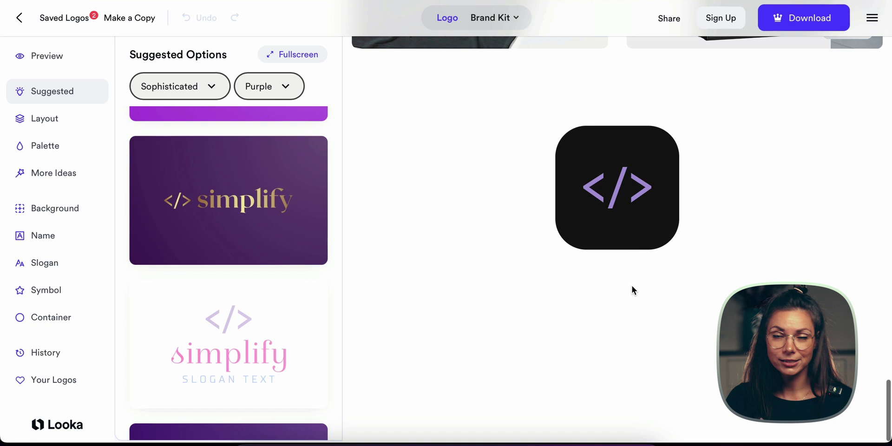
Browse the layout alternatives for the simplify logo.
click(54, 128)
scroll(373, 155, up, 8)
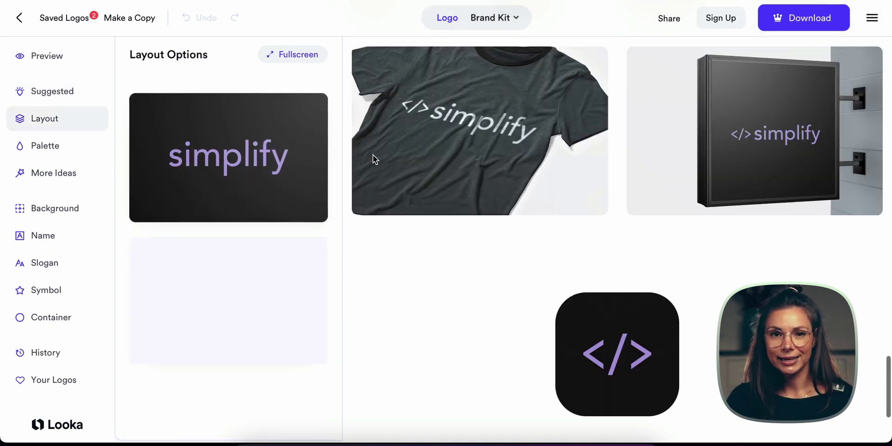
scroll(220, 350, down, 15)
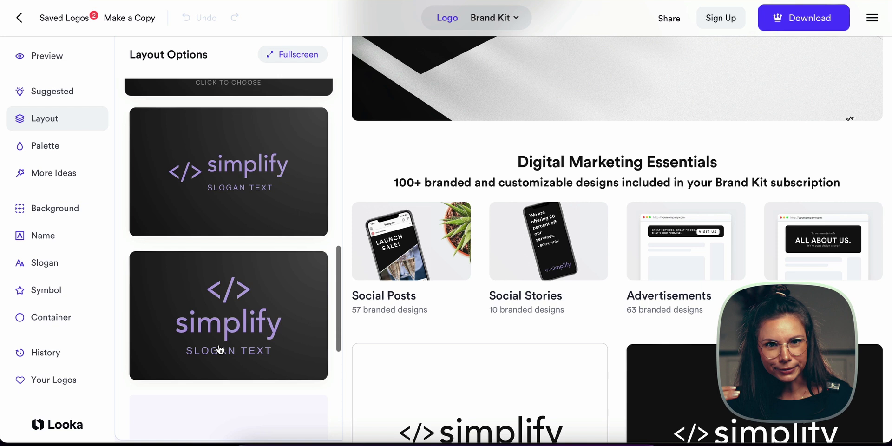
scroll(221, 350, down, 4)
scroll(220, 329, down, 10)
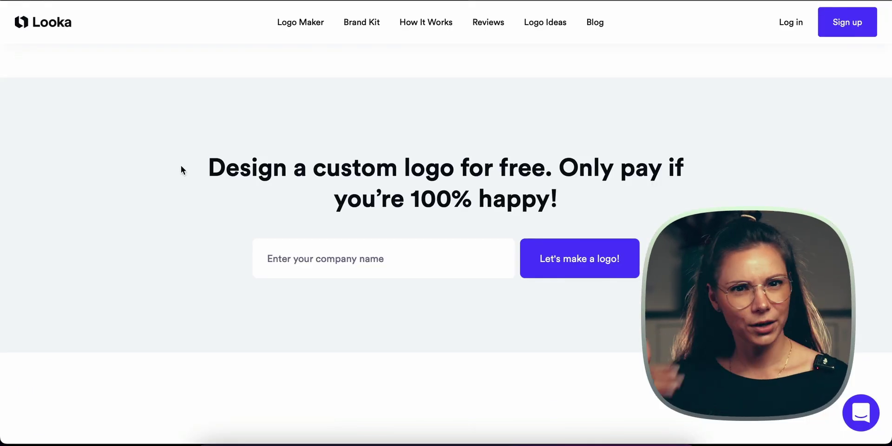
Scroll the Looka homepage down to Pricing, showing the $96/yr, $129/yr, $20 and $65 plans.
drag(202, 161, 585, 208)
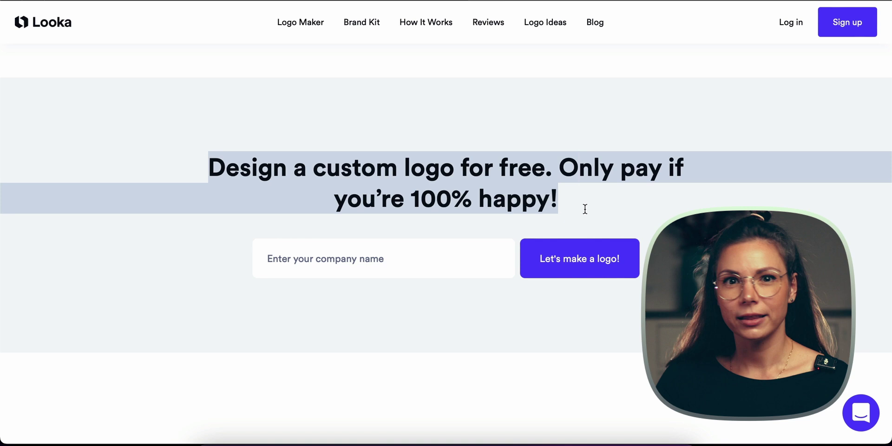
click(614, 208)
scroll(630, 230, down, 15)
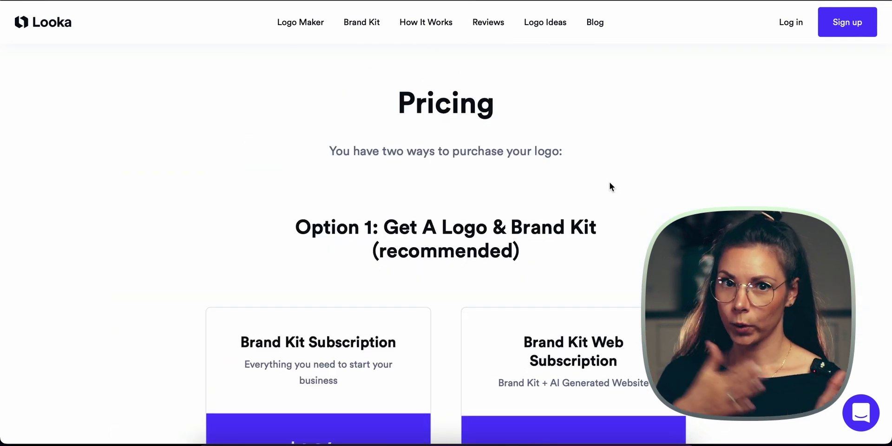
scroll(602, 219, down, 5)
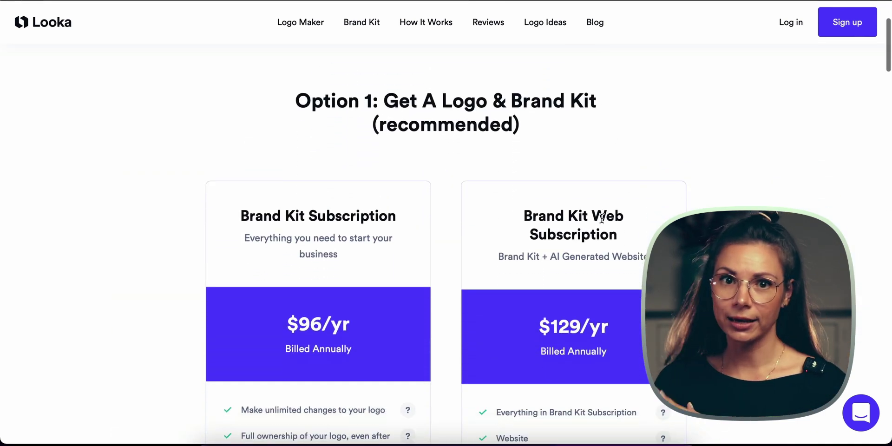
scroll(602, 218, down, 2)
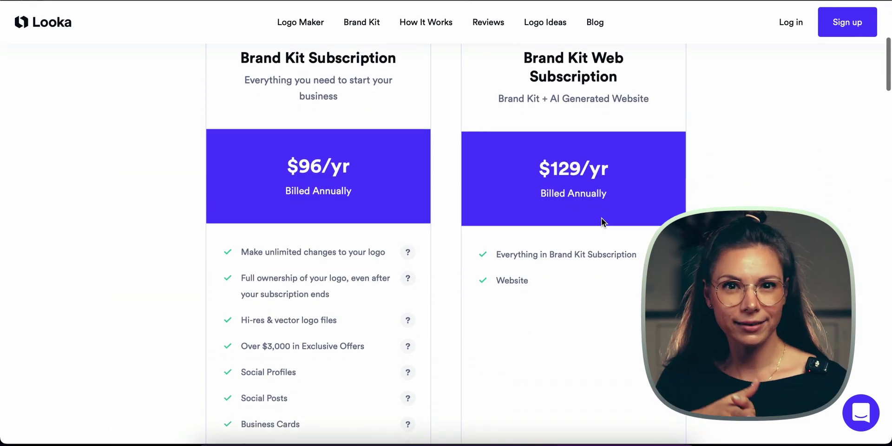
scroll(435, 164, up, 1)
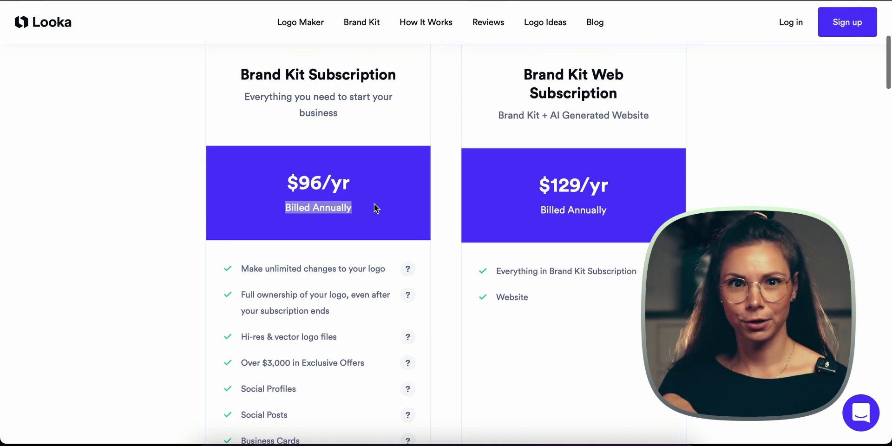
scroll(527, 216, down, 8)
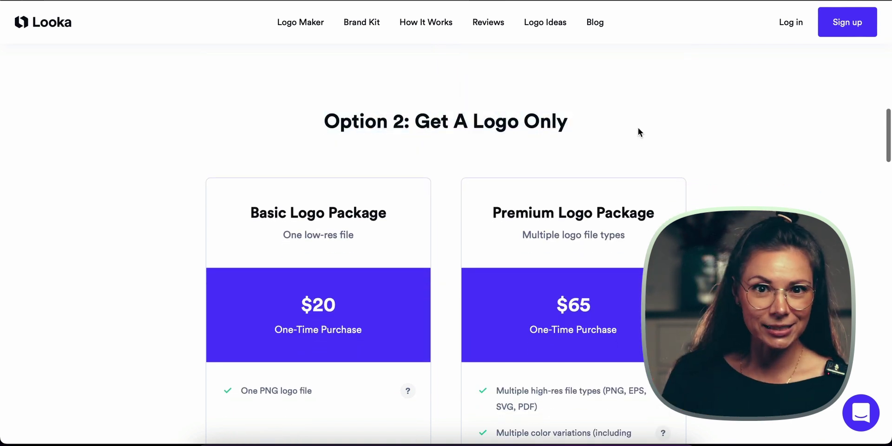
scroll(682, 149, down, 3)
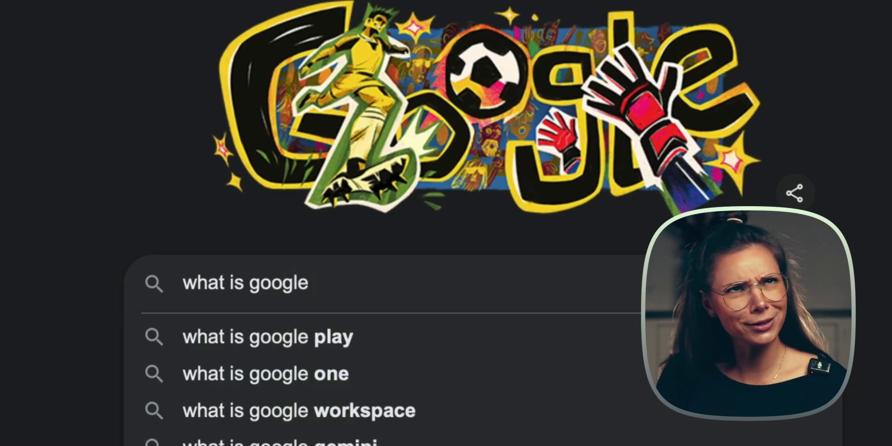
Run the Google search for 'what is google killer?'.
text(killer?)
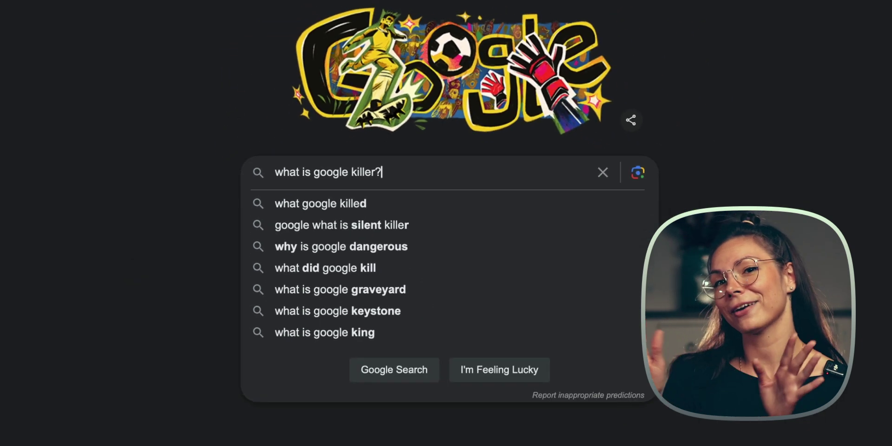
key(Return)
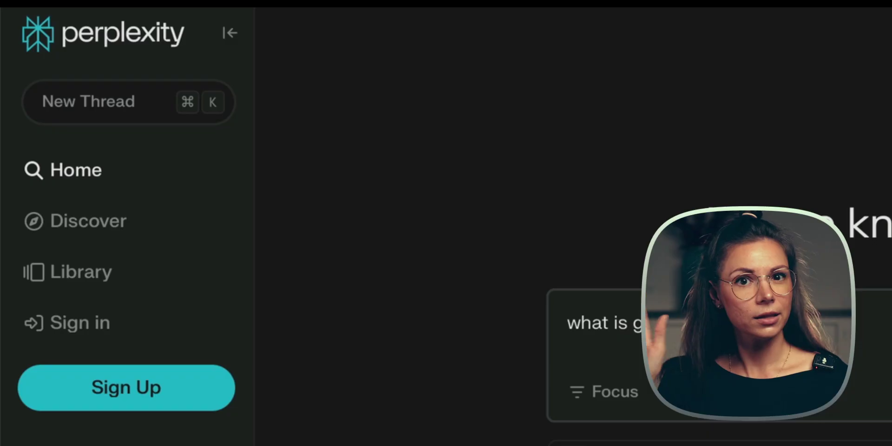
Ask Perplexity 'what is google killer' and return to the top of its answer.
text(killer)
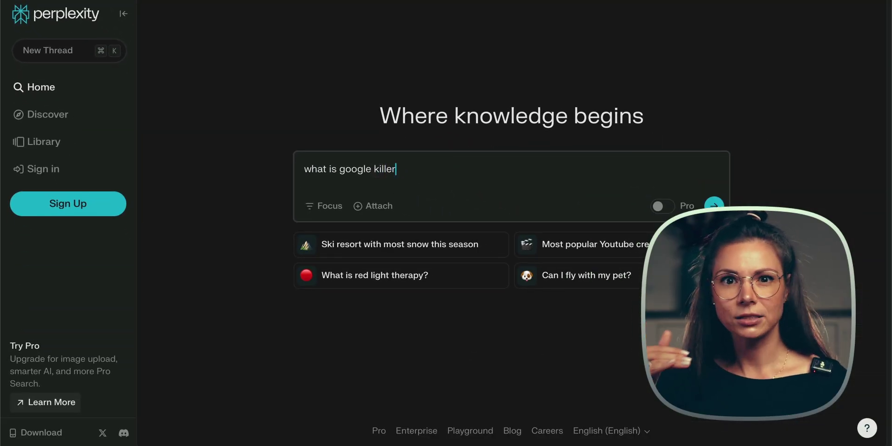
key(Return)
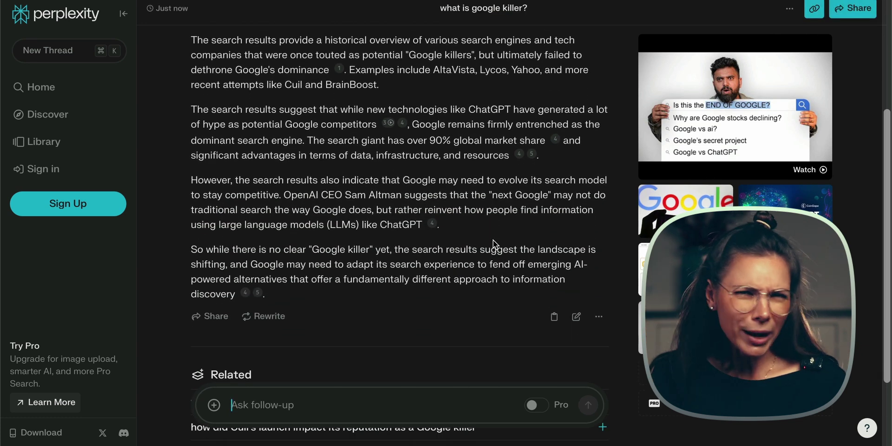
scroll(496, 244, up, 10)
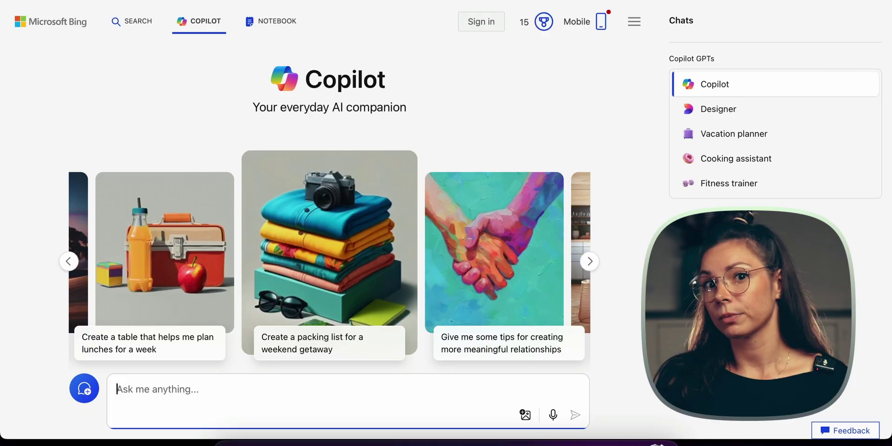
Ask Bing Copilot 'top 10 bars in tokyo'.
text(ba)
text(rs on)
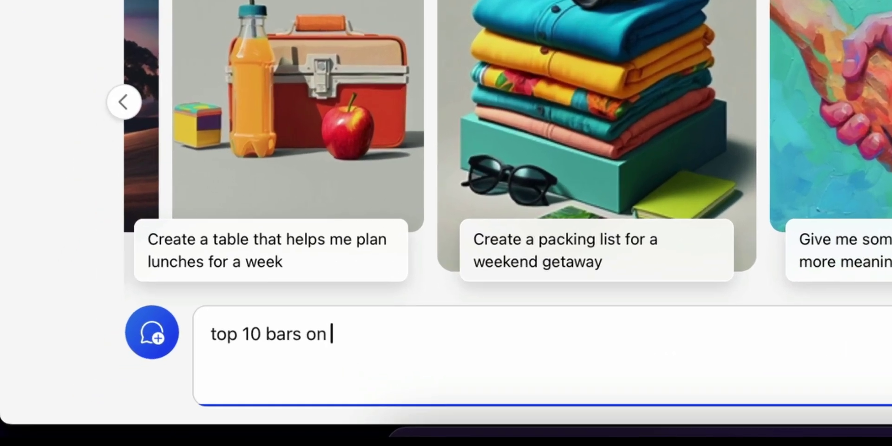
key(BackSpace)
key(BackSpace)
text(in tokyo)
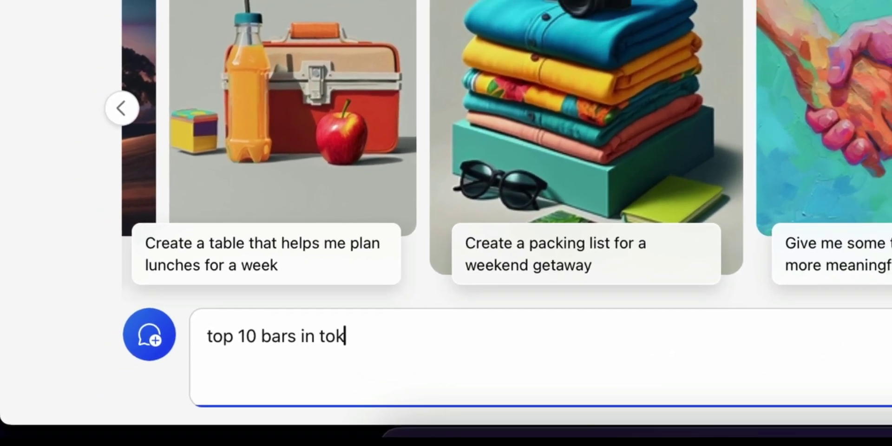
key(Return)
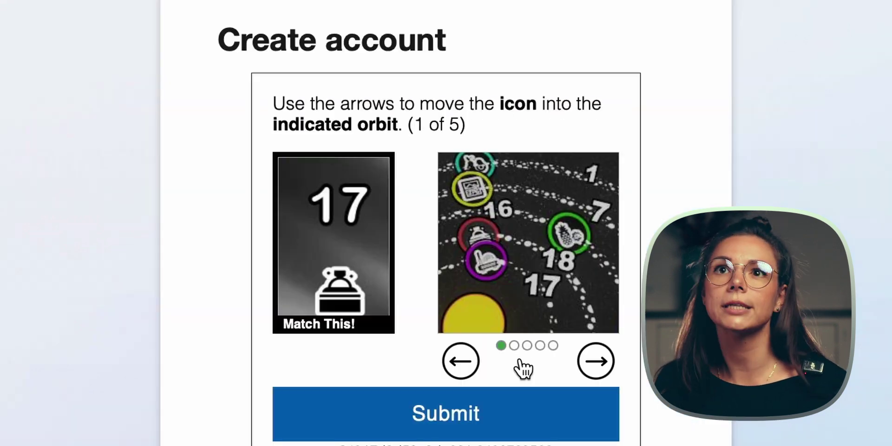
Work through the orbit-icon verification puzzle, restarting it after a failed attempt.
click(513, 430)
click(596, 361)
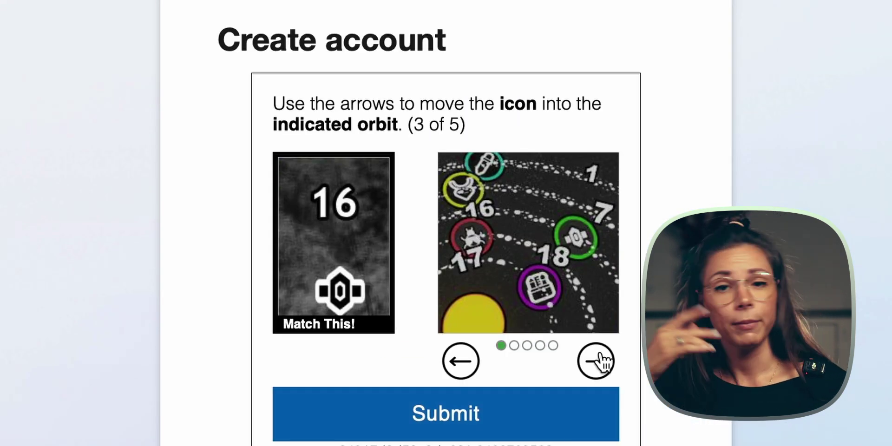
click(502, 441)
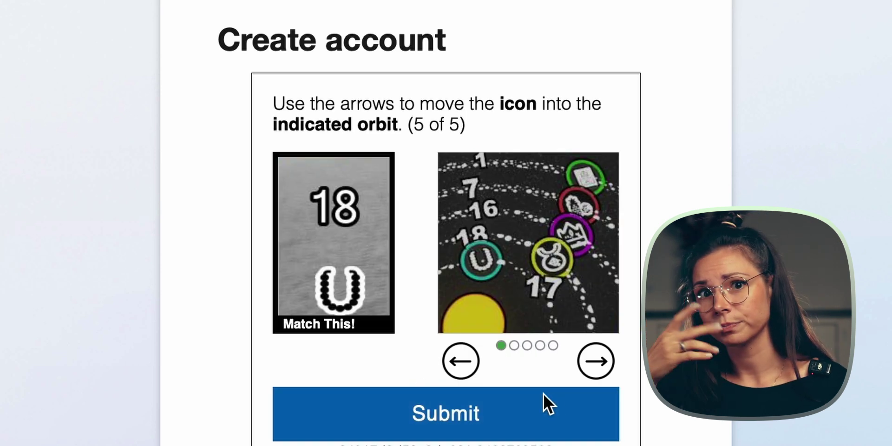
click(546, 404)
click(556, 410)
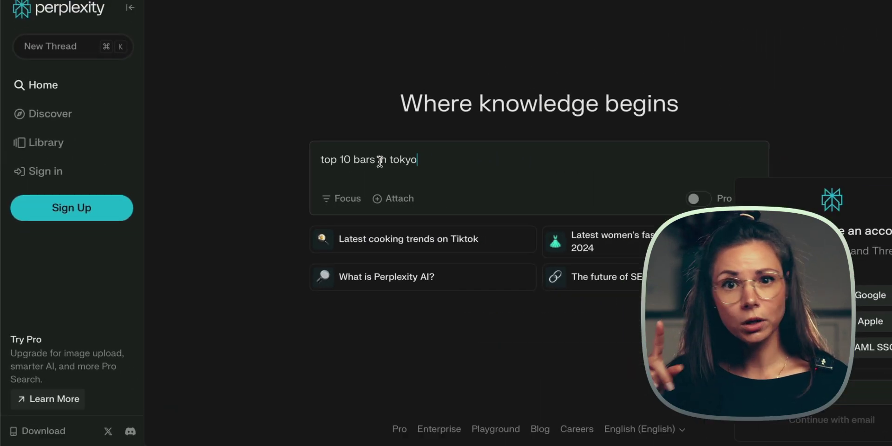
Ask Perplexity 'top 10 bars in tokyo' and look over the answer.
key(Return)
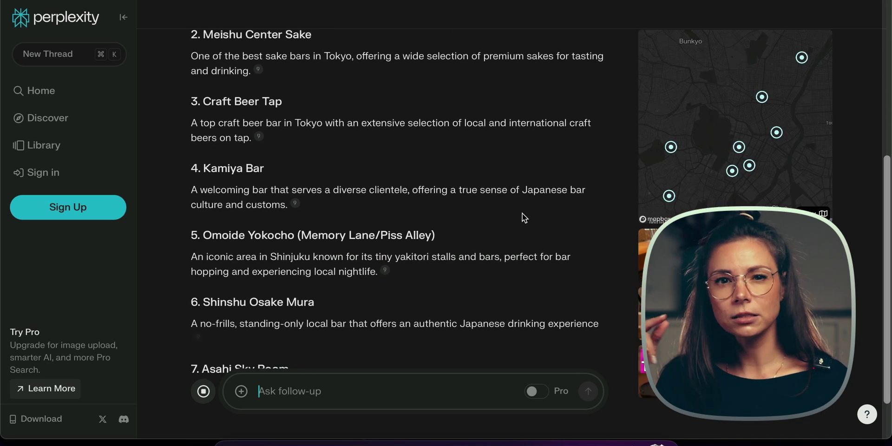
scroll(524, 212, up, 3)
scroll(453, 161, down, 8)
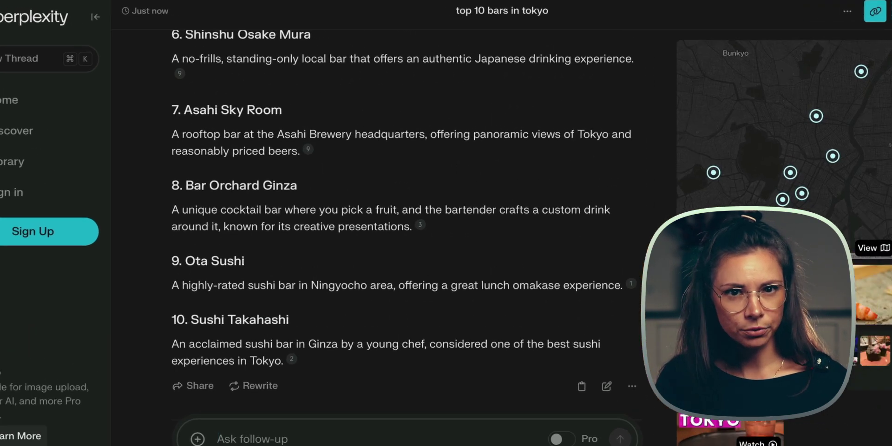
scroll(455, 162, up, 10)
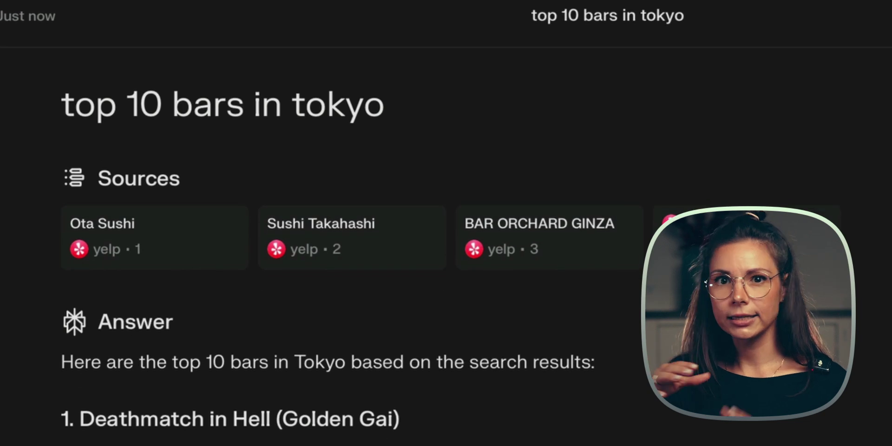
scroll(325, 232, down, 5)
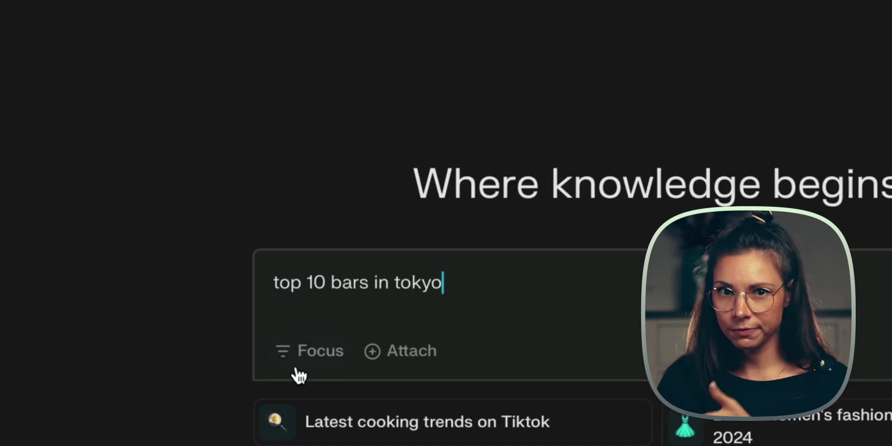
Rerun the Tokyo bars query with Focus set to Reddit, then go to Discover.
click(298, 367)
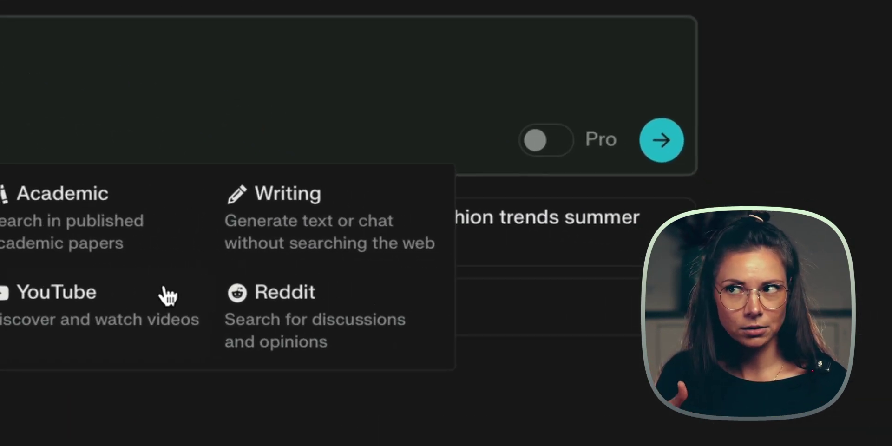
click(372, 307)
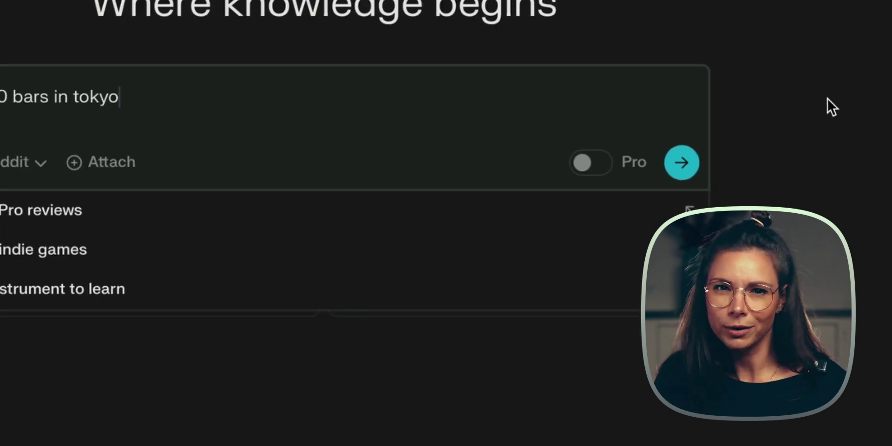
click(714, 199)
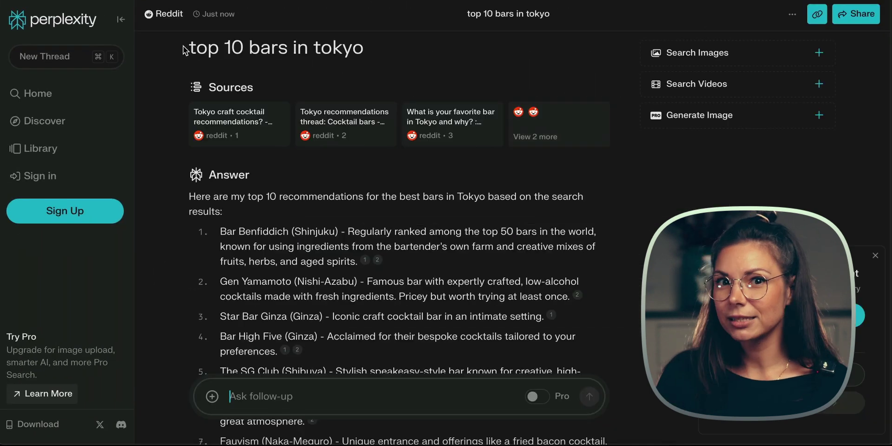
click(44, 134)
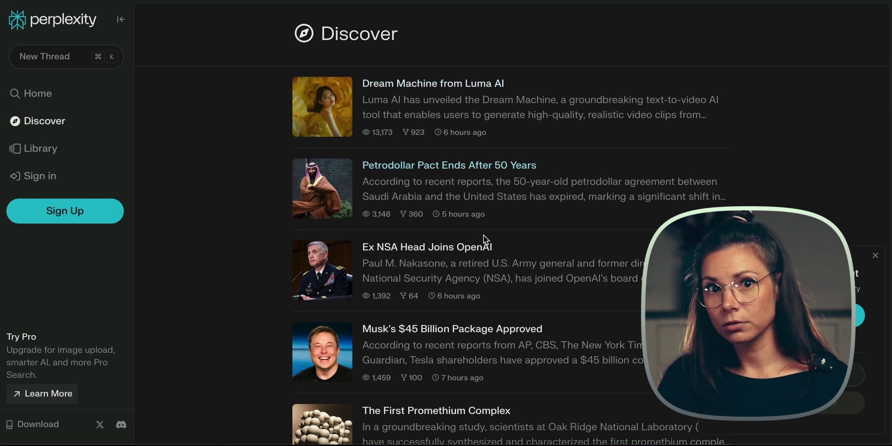
Scroll the TechCrunch article to the paragraphs on Perplexity's $250 million funding round.
scroll(483, 235, down, 3)
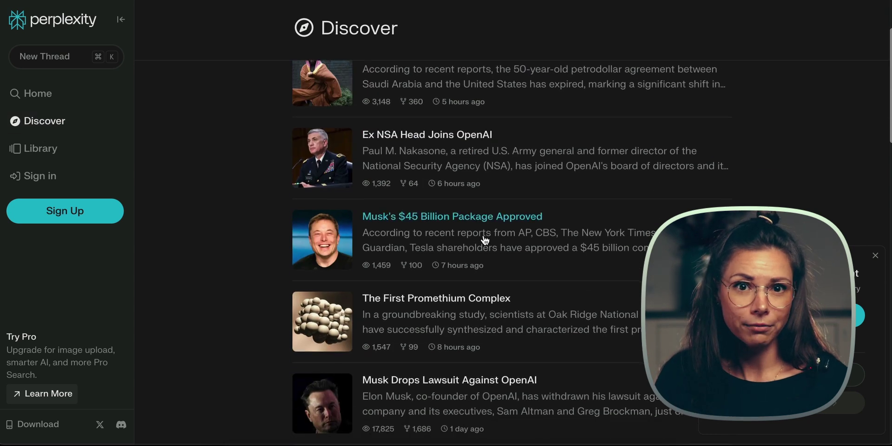
scroll(483, 236, down, 1)
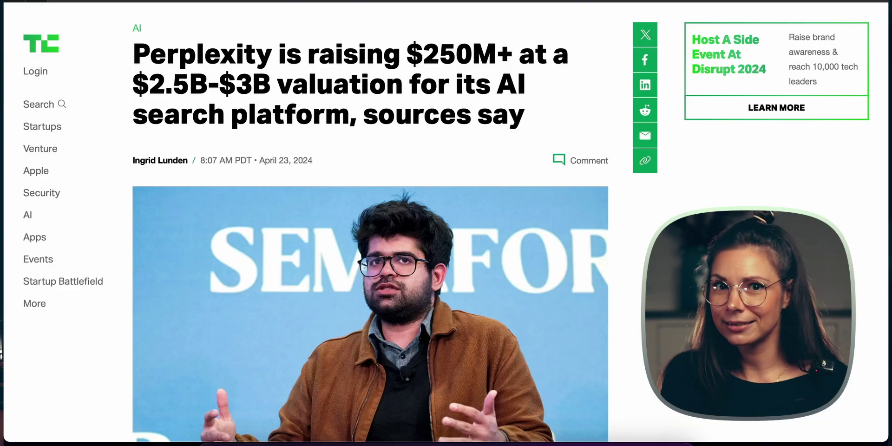
scroll(370, 224, down, 6)
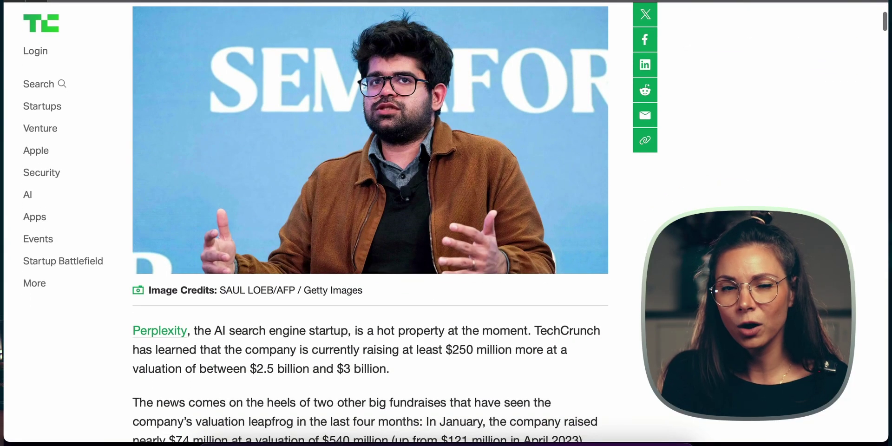
scroll(371, 223, down, 4)
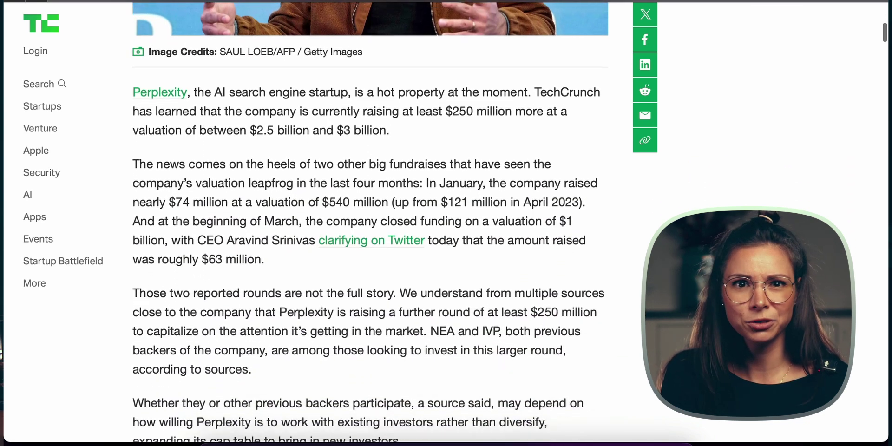
scroll(371, 223, down, 2)
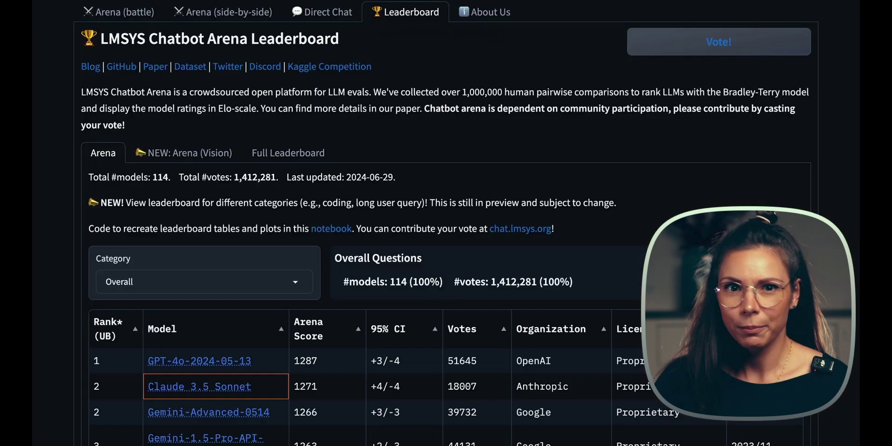
Scroll the Anthropic homepage down to the Our Purpose section.
scroll(447, 223, down, 3)
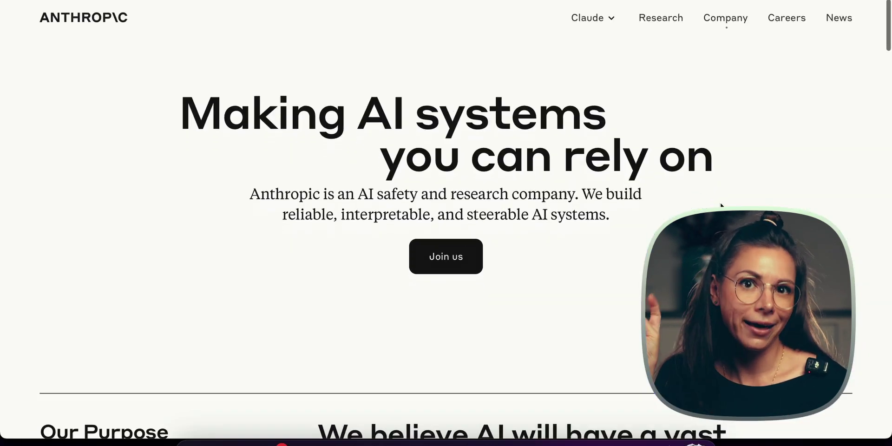
scroll(721, 205, down, 6)
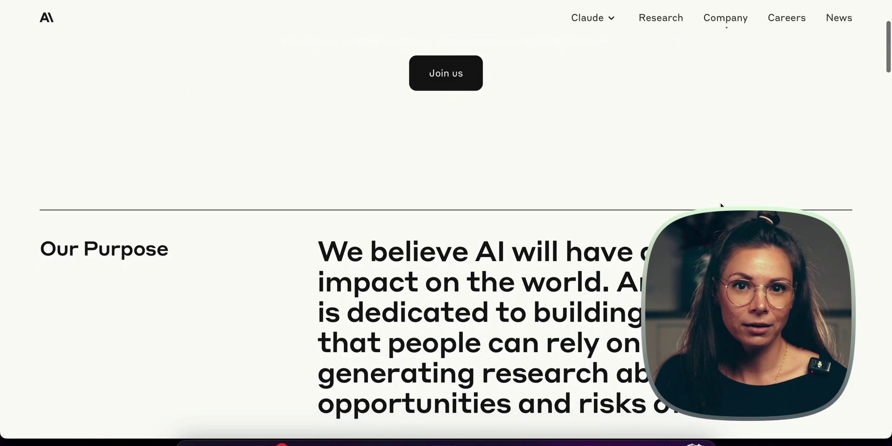
scroll(721, 205, down, 1)
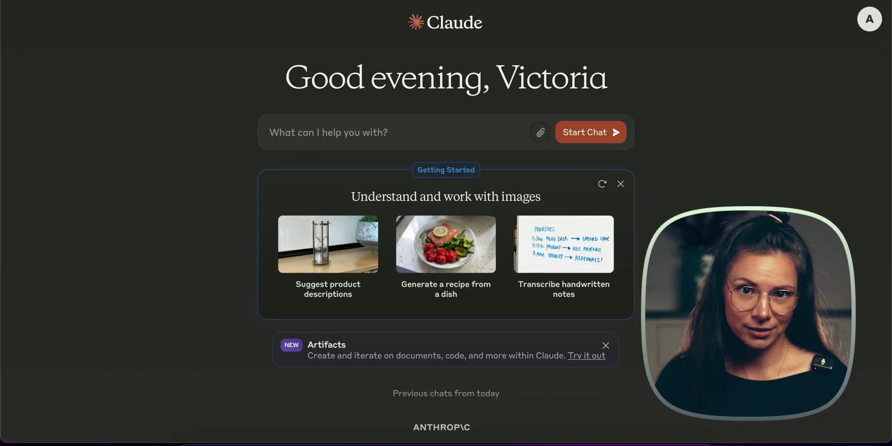
Scroll through Claude's replies on the password-generator bugs and the citizenship examples.
scroll(446, 223, down, 3)
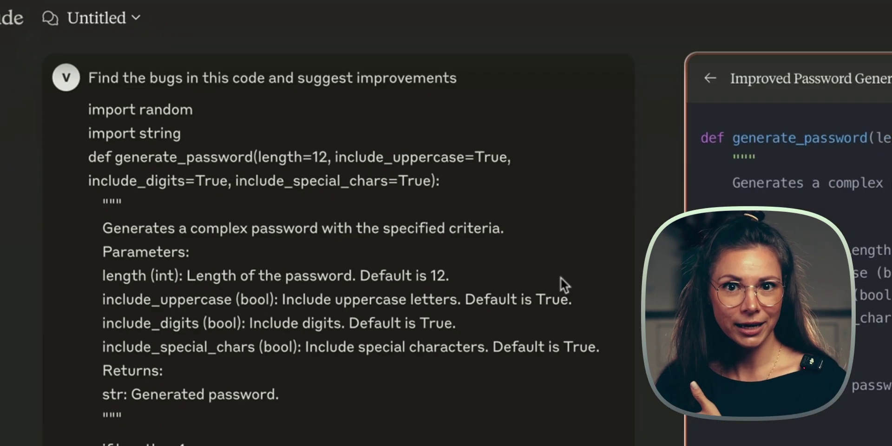
scroll(384, 180, down, 8)
scroll(384, 180, down, 10)
scroll(384, 180, up, 1)
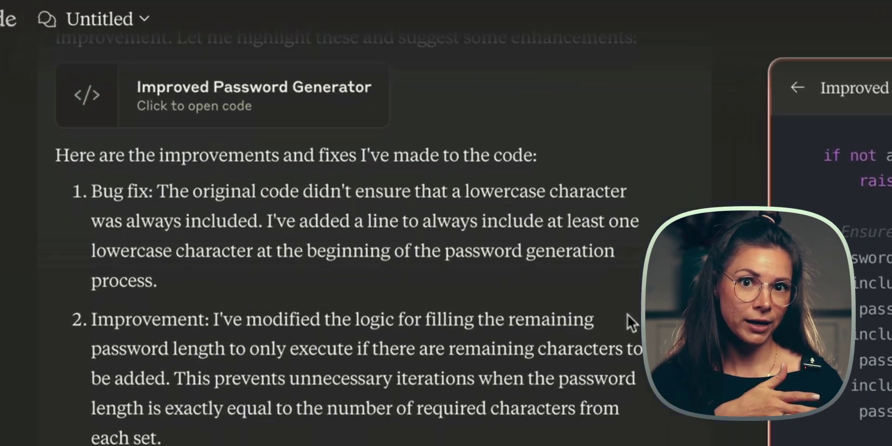
scroll(622, 318, down, 2)
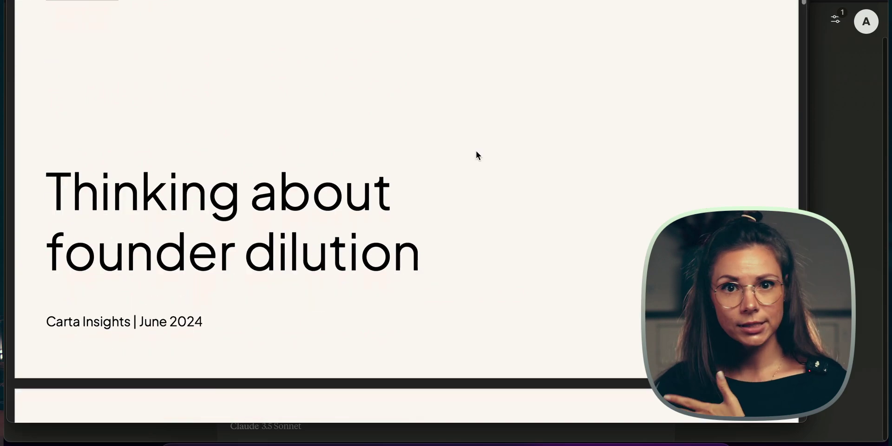
scroll(477, 151, down, 20)
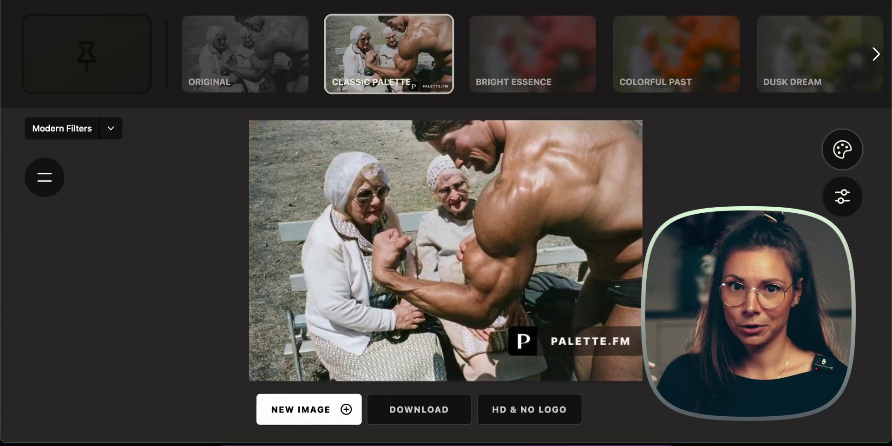
Browse Palette.fm's colour filter carousel and try the Polar Luster filter on the photo.
click(862, 48)
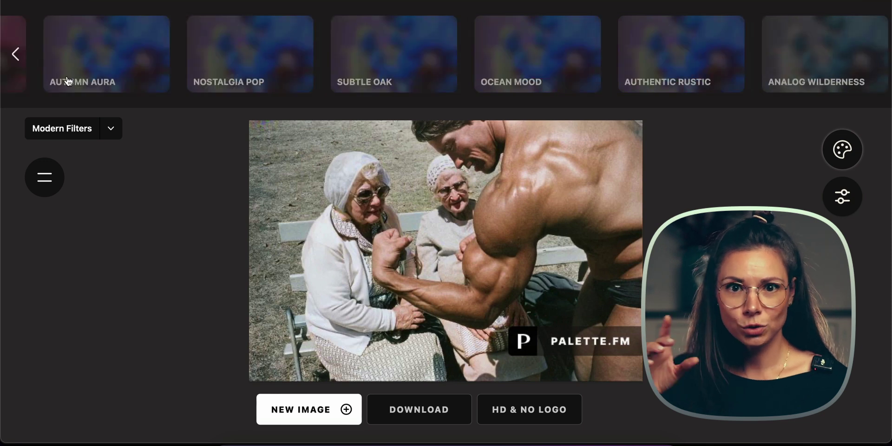
click(16, 52)
click(877, 65)
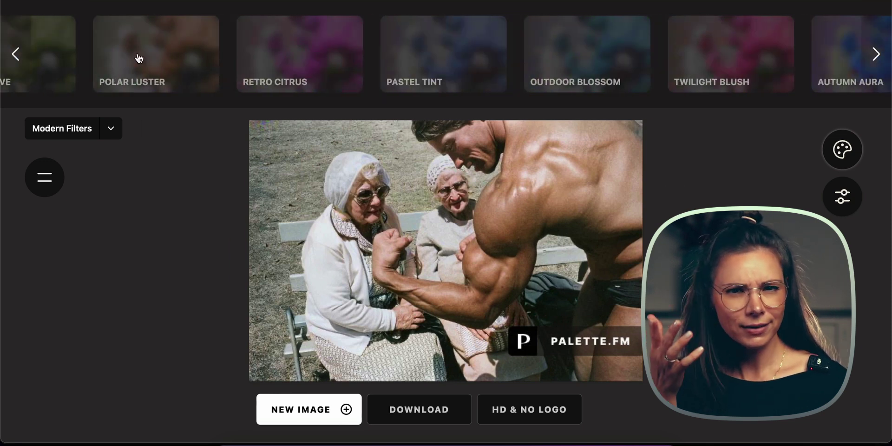
click(137, 54)
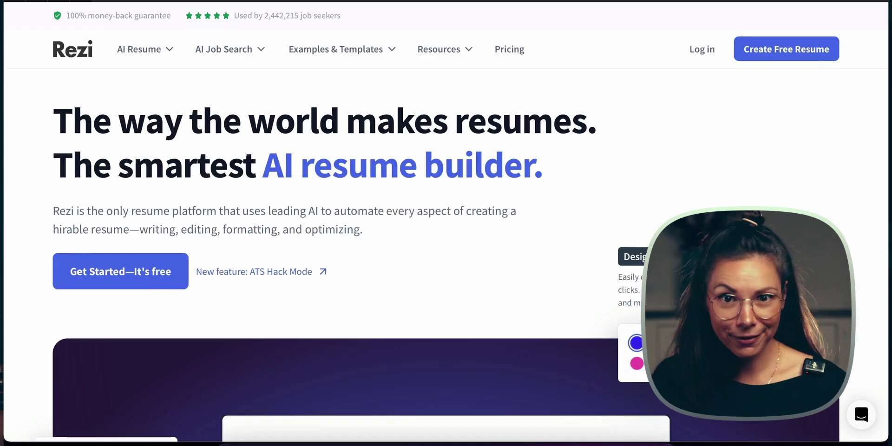
Scroll Rezi's homepage, pick Job-Tailored Resume, and begin the targeted role with 'Sof'.
scroll(446, 223, down, 8)
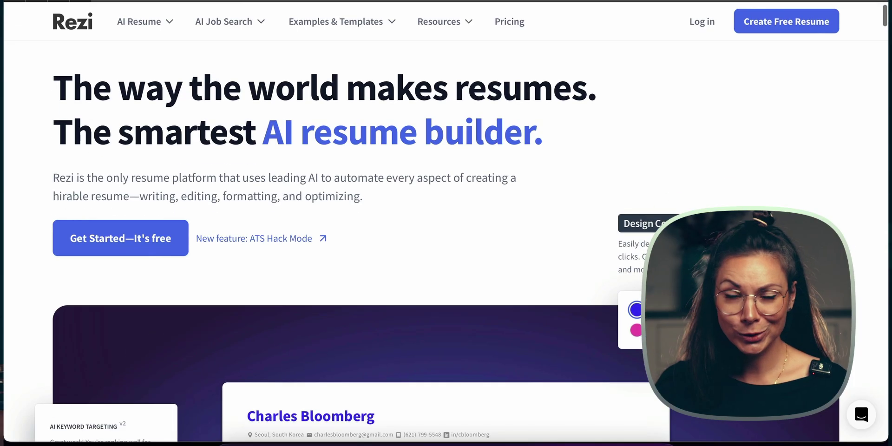
scroll(446, 224, down, 15)
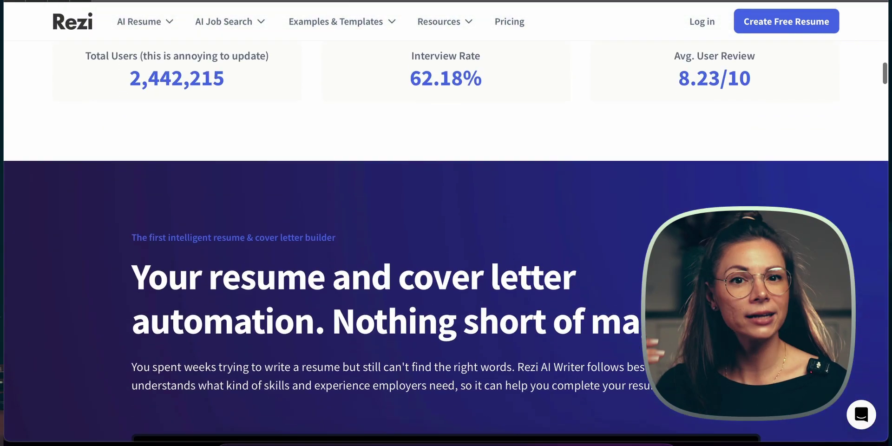
scroll(446, 224, down, 3)
scroll(645, 239, down, 3)
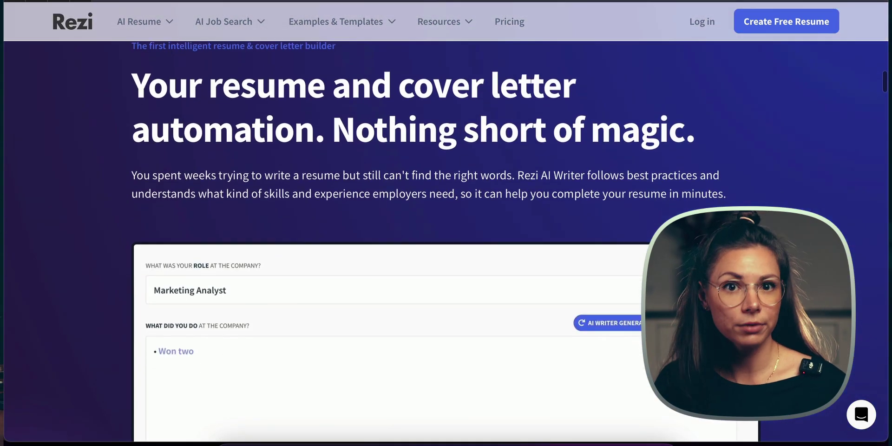
scroll(645, 240, down, 10)
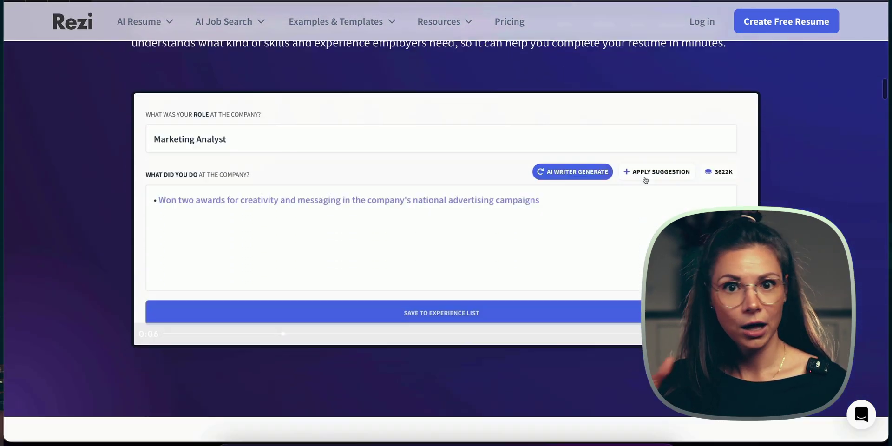
scroll(446, 223, down, 10)
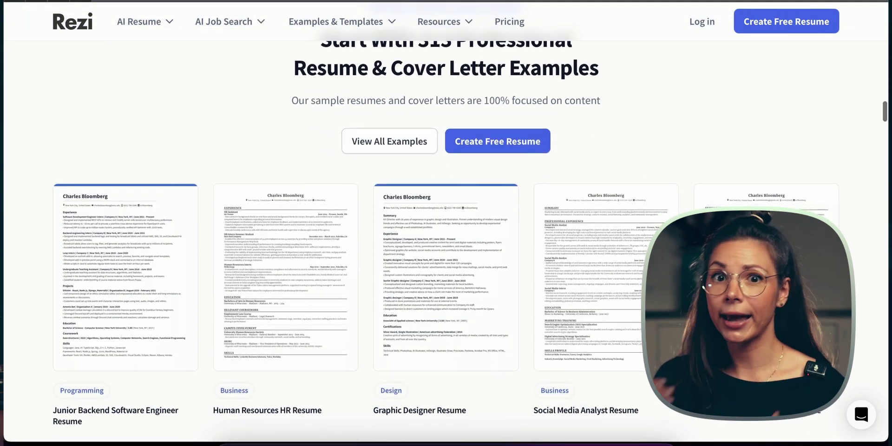
scroll(446, 223, down, 8)
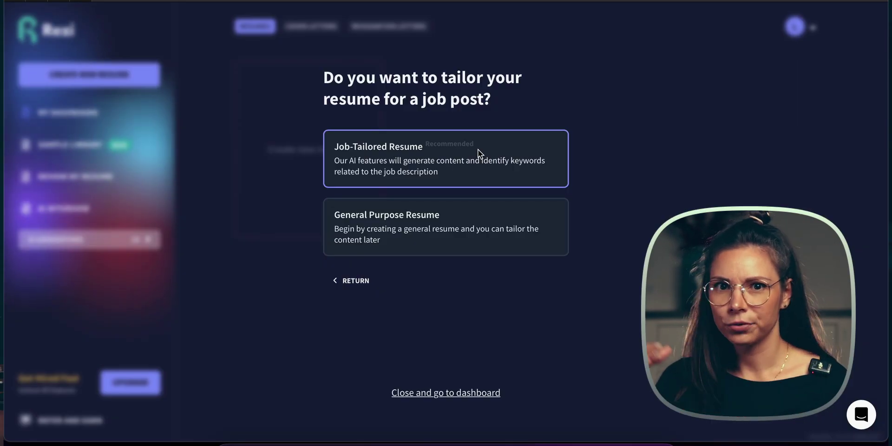
click(497, 170)
click(445, 158)
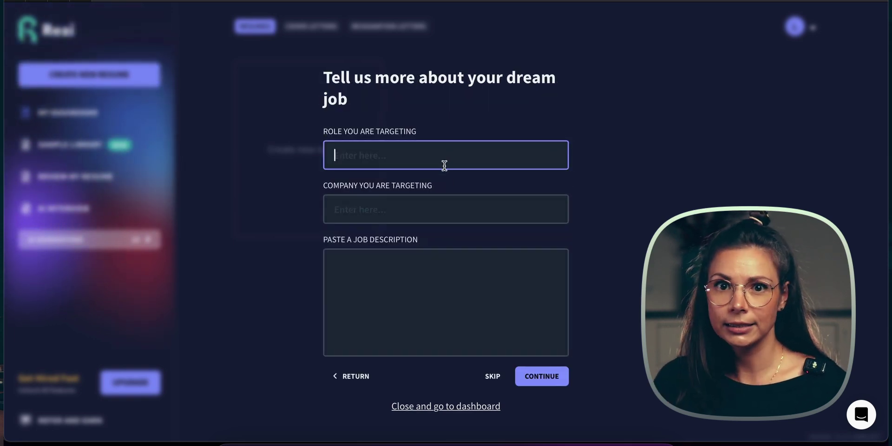
text(Soft)
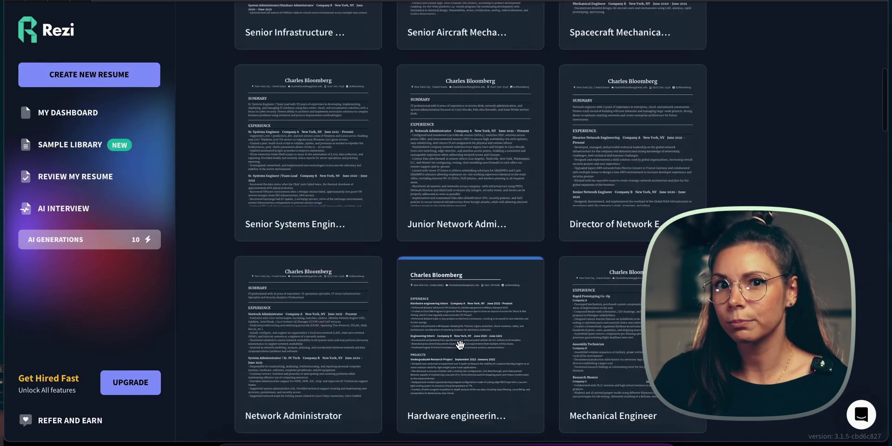
Scroll the sample résumé library to a Word software-engineer résumé template.
scroll(461, 350, down, 1)
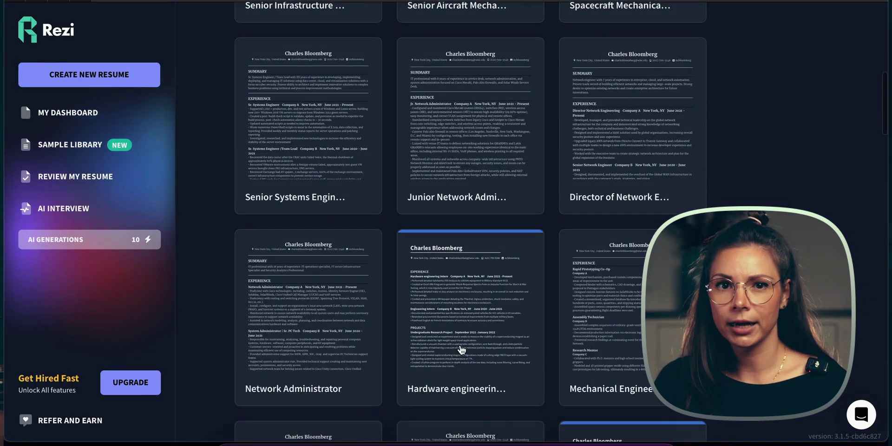
scroll(485, 325, down, 6)
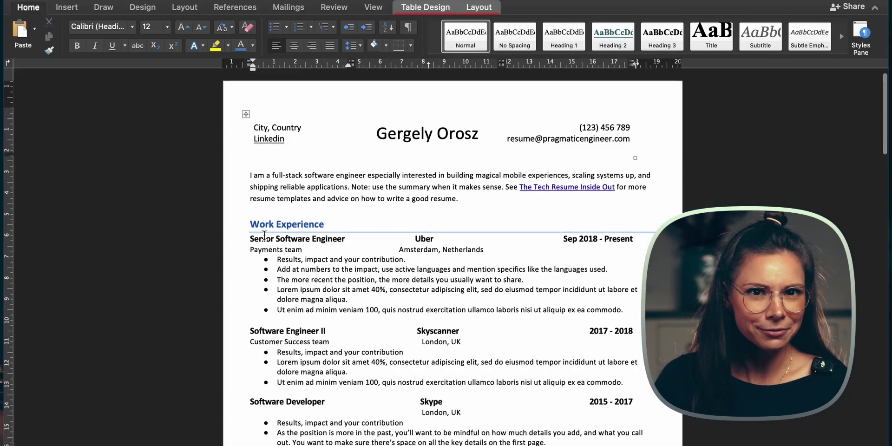
scroll(263, 235, down, 8)
scroll(265, 235, down, 6)
scroll(280, 208, up, 18)
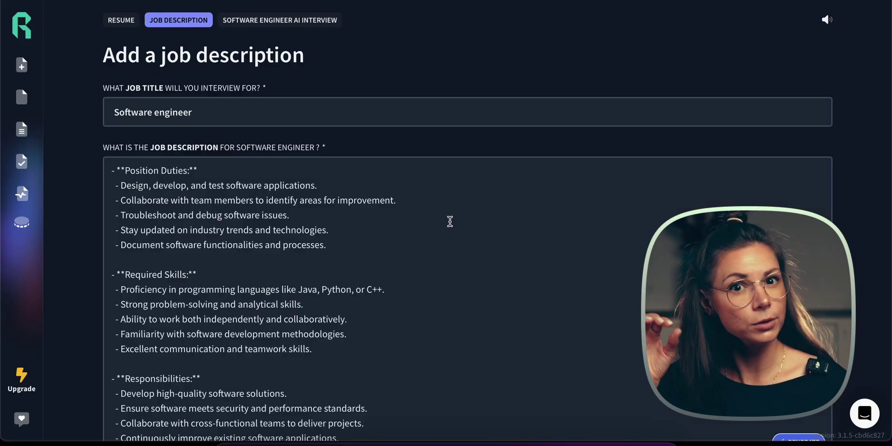
Scroll the Word software engineer résumé down toward its Projects section.
scroll(450, 221, down, 2)
scroll(889, 221, down, 2)
scroll(857, 284, down, 1)
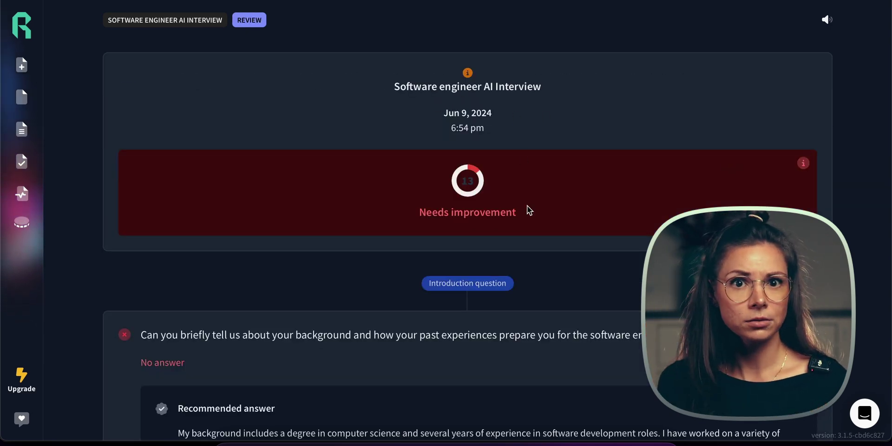
Review the AI Interview score of 13, then read Glassdoor's Google Software Engineer interview reports.
scroll(527, 205, down, 7)
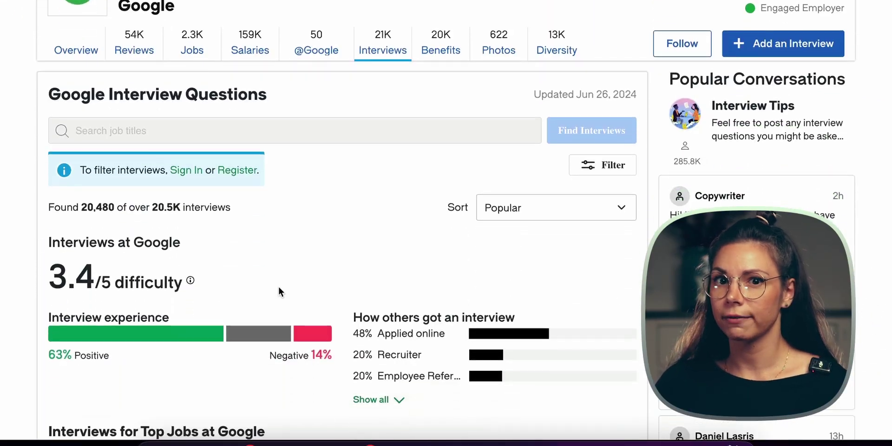
scroll(278, 286, down, 8)
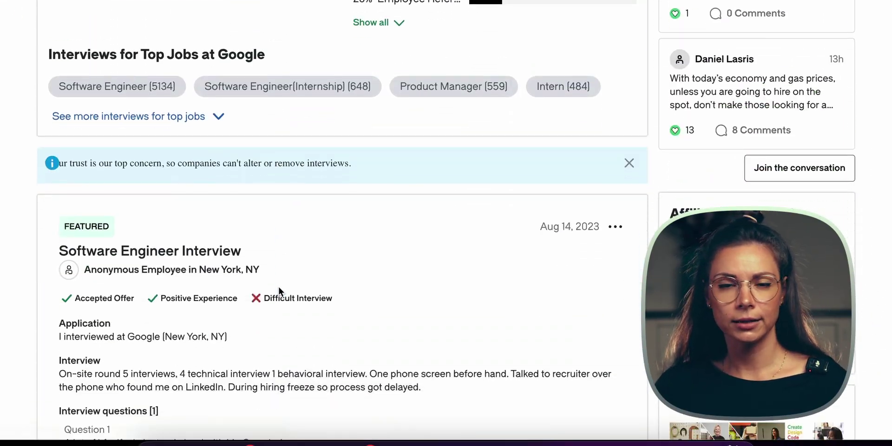